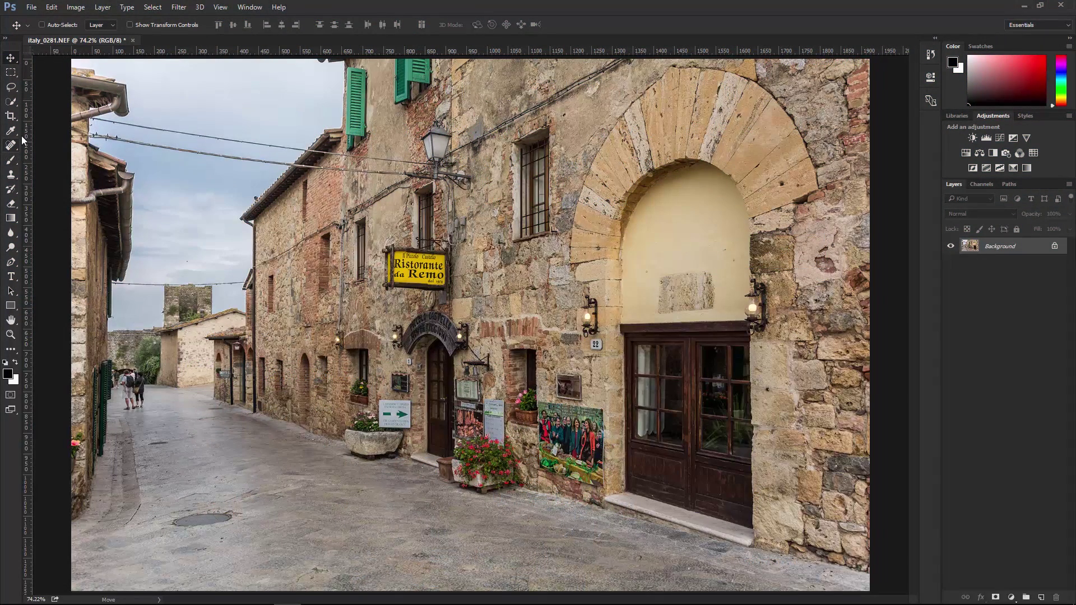
Step: Heal a stretch of the upper wire with the Spot Healing Brush on a new empty layer
{"action": "right_click", "coordinate": [23, 141]}
{"action": "left_click", "coordinate": [59, 145]}
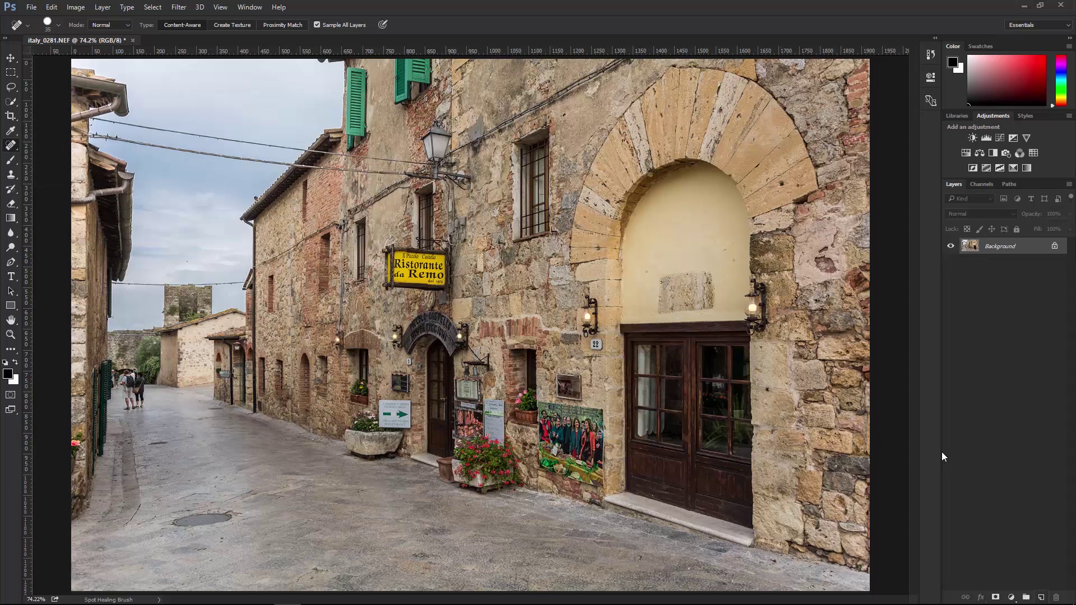
{"action": "left_click", "coordinate": [1041, 598]}
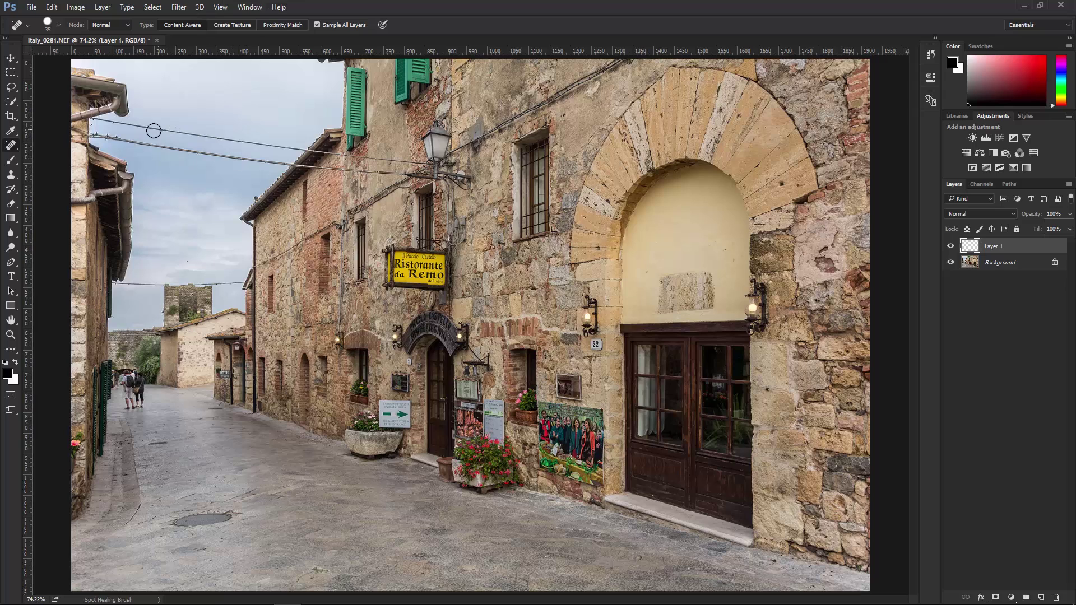
{"action": "left_click_drag", "start_coordinate": [148, 130], "coordinate": [244, 141]}
Step: Toggle the Background and healing layer visibility to compare the healed result
{"action": "left_click", "coordinate": [1001, 263]}
{"action": "left_click", "coordinate": [950, 263]}
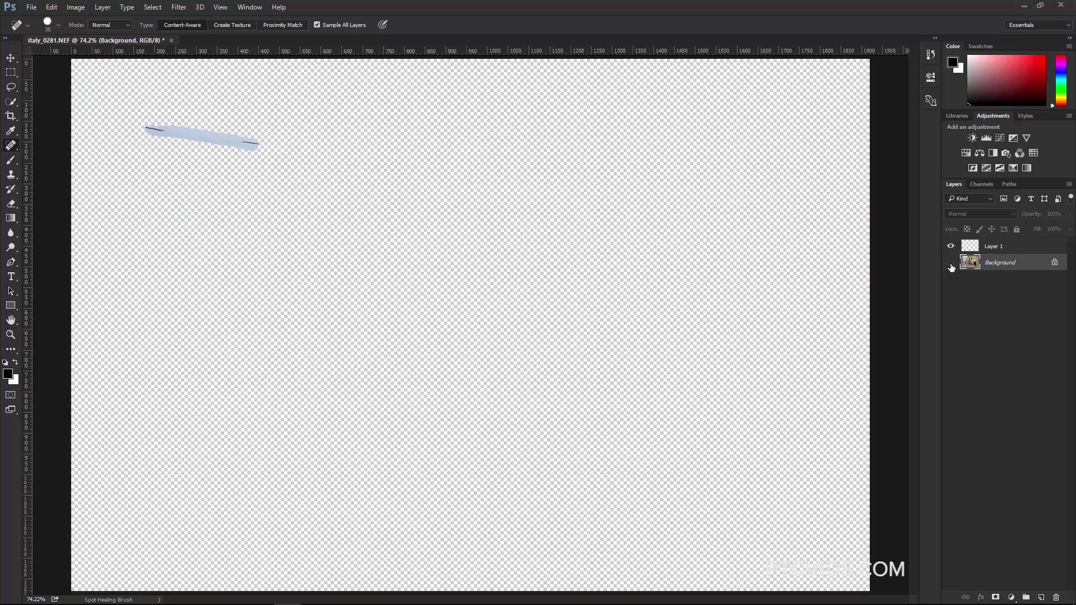
{"action": "left_click", "coordinate": [951, 262]}
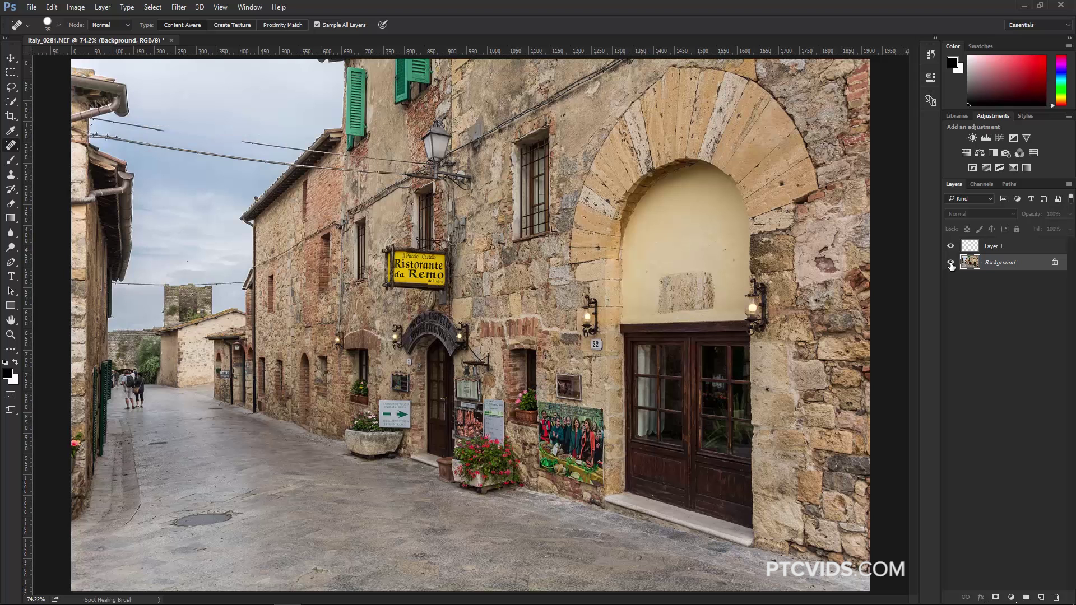
{"action": "left_click", "coordinate": [951, 246]}
Step: Undo the trial healing stroke on Layer 1 and set the brush size to 15
{"action": "left_click", "coordinate": [951, 245]}
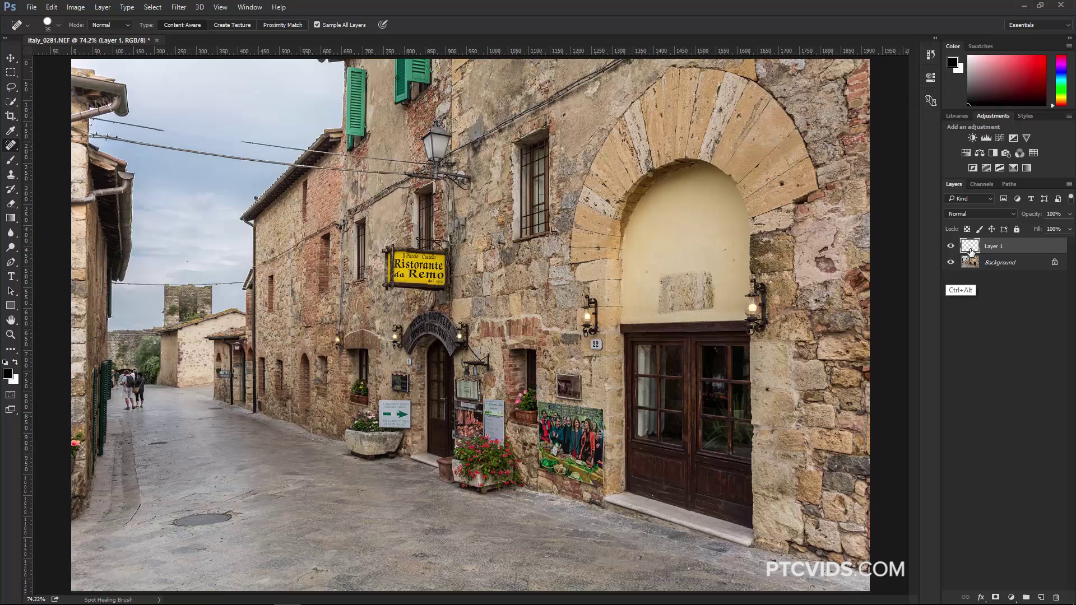
{"action": "key", "text": "ctrl+z"}
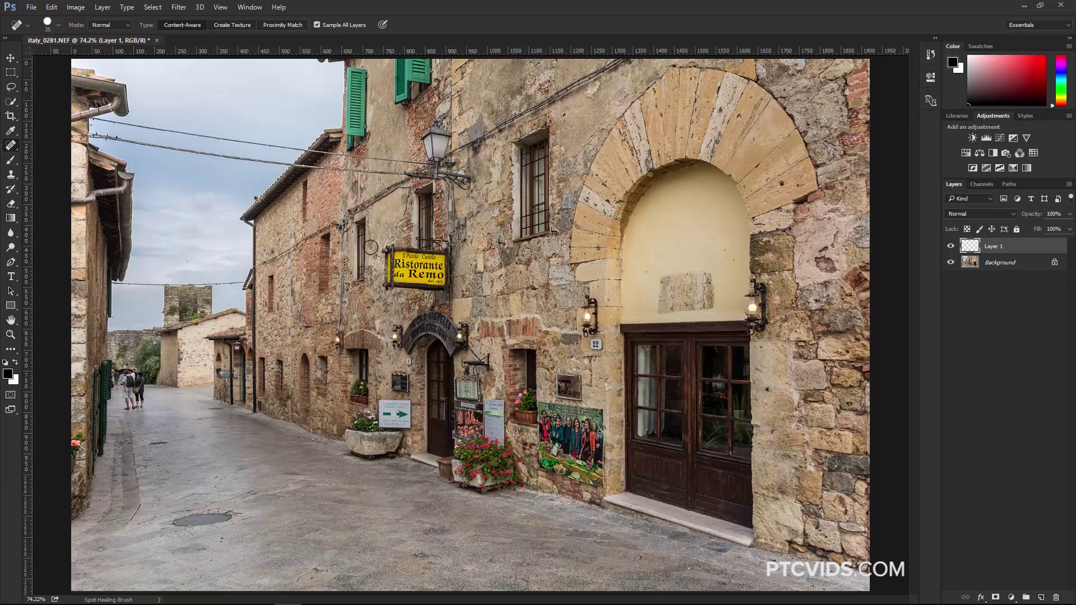
{"action": "key", "text": "bracketleft"}
{"action": "key", "text": "bracketleft"}
{"action": "key", "text": "bracketleft"}
{"action": "key", "text": "bracketright"}
{"action": "key", "text": "shift"}
Step: Heal the wall-crossing wire, its shadow, and the leftover wire fitting with two passes
{"action": "left_click_drag", "start_coordinate": [456, 152], "coordinate": [634, 57]}
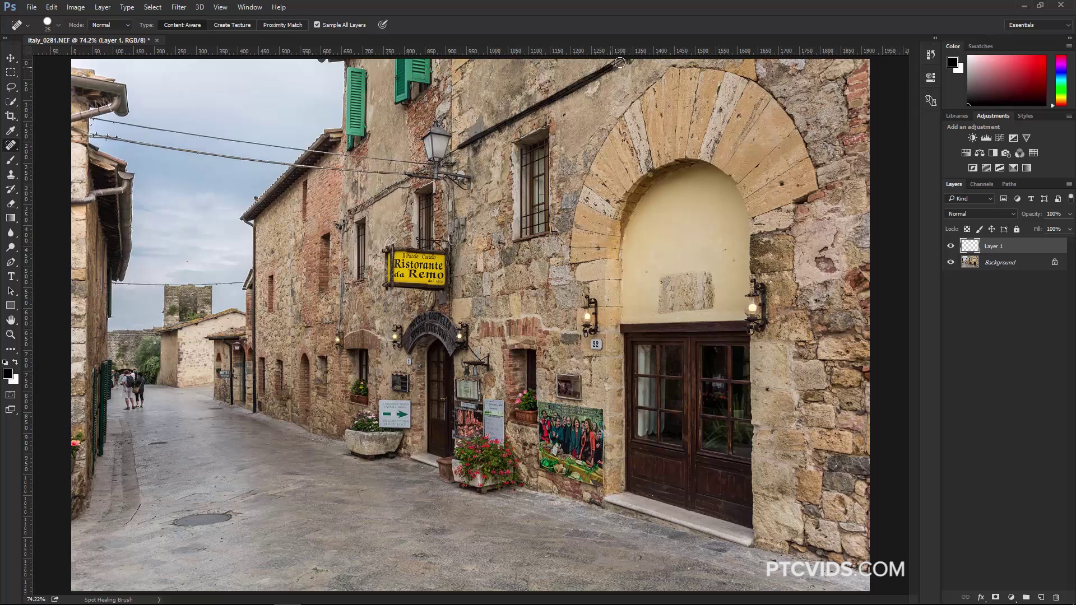
{"action": "left_click_drag", "start_coordinate": [471, 150], "coordinate": [644, 57]}
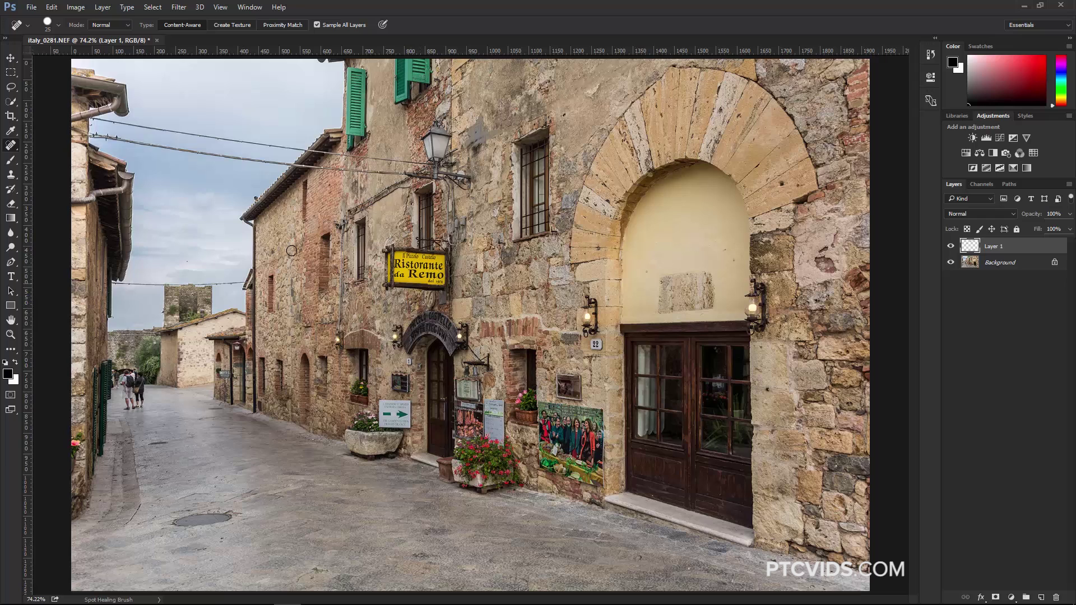
{"action": "left_click_drag", "start_coordinate": [350, 213], "coordinate": [402, 180]}
{"action": "left_click_drag", "start_coordinate": [351, 213], "coordinate": [399, 182]}
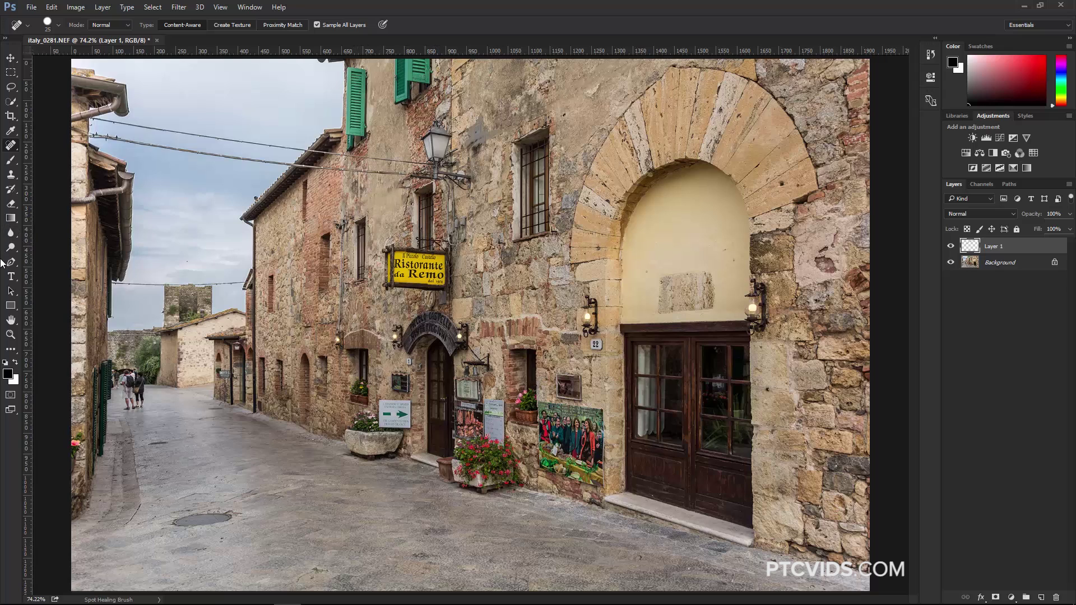
Step: Set the Pen tool to Path mode with Rubber Band on, then delete the trial anchors
{"action": "left_click", "coordinate": [12, 263]}
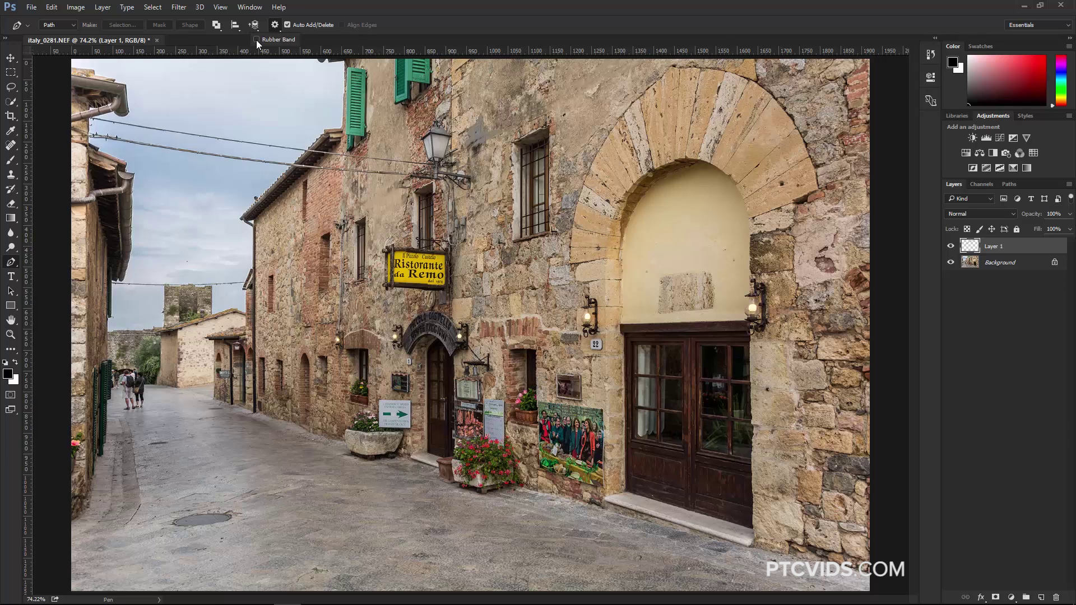
{"action": "left_click", "coordinate": [256, 40]}
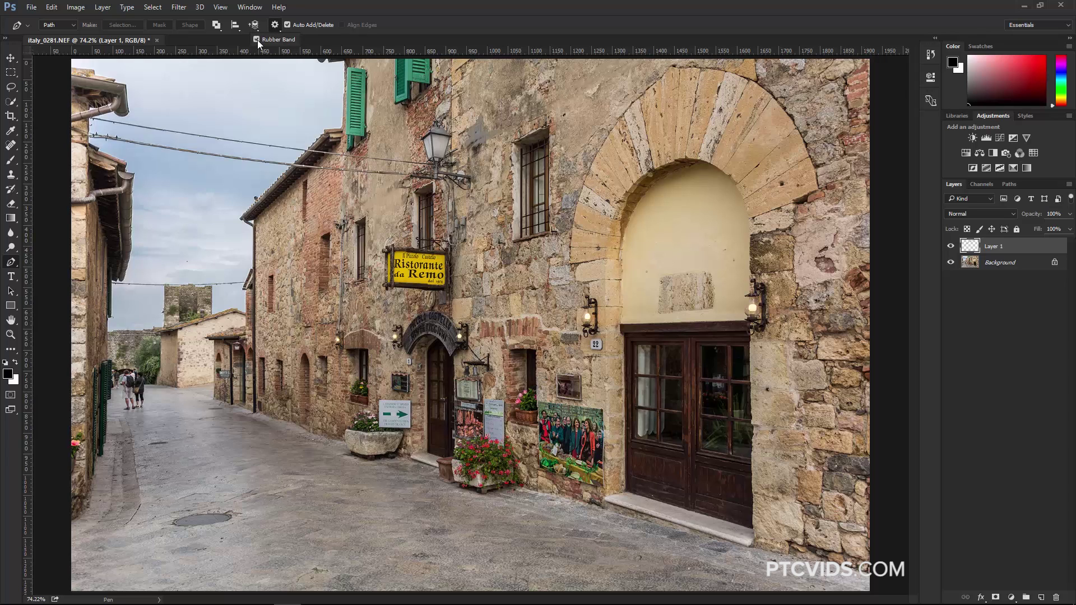
{"action": "left_click", "coordinate": [171, 89]}
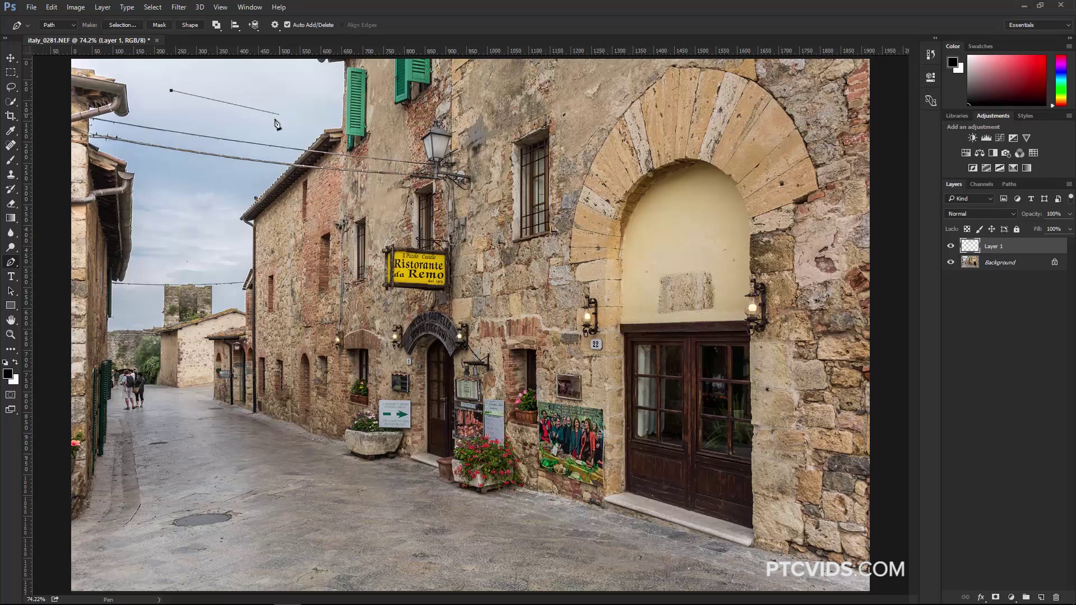
{"action": "left_click", "coordinate": [287, 87], "text": "ctrl"}
{"action": "key", "text": "Delete"}
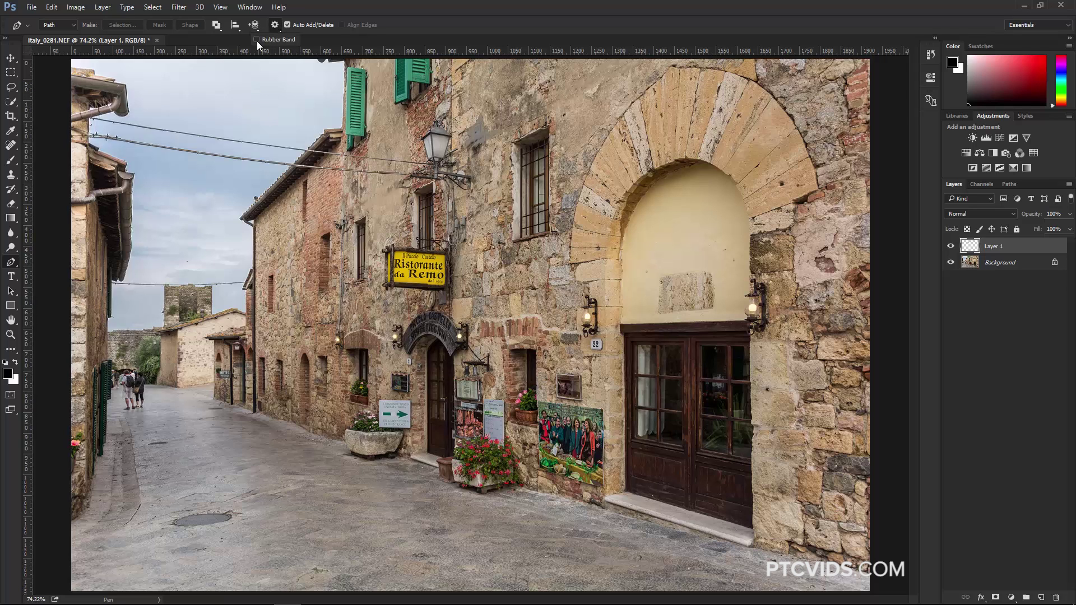
{"action": "left_click", "coordinate": [196, 88]}
{"action": "left_click", "coordinate": [295, 98]}
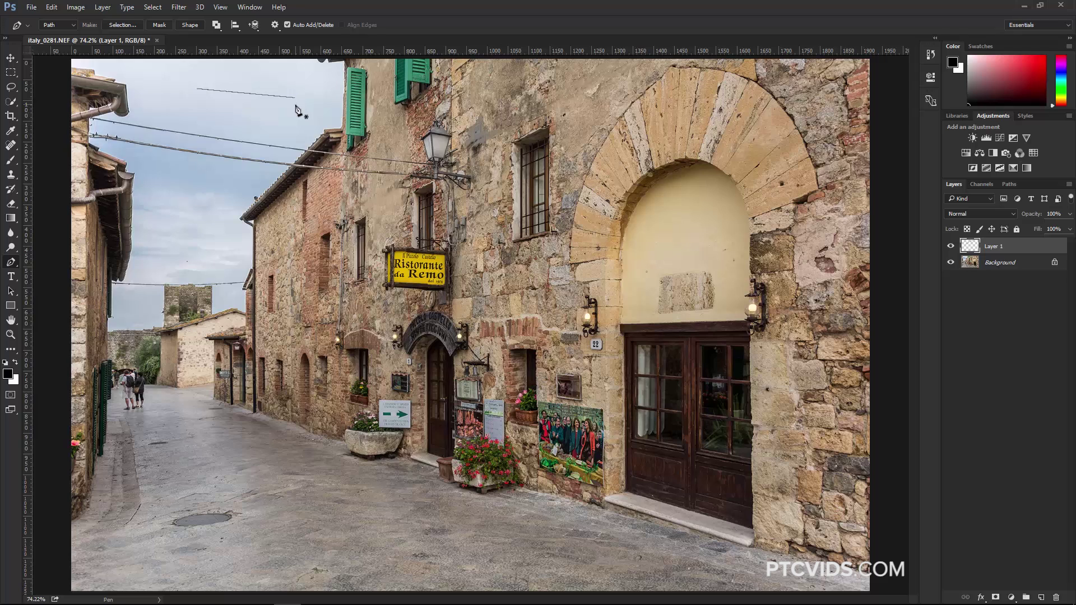
{"action": "key", "text": "Delete"}
{"action": "key", "text": "Delete"}
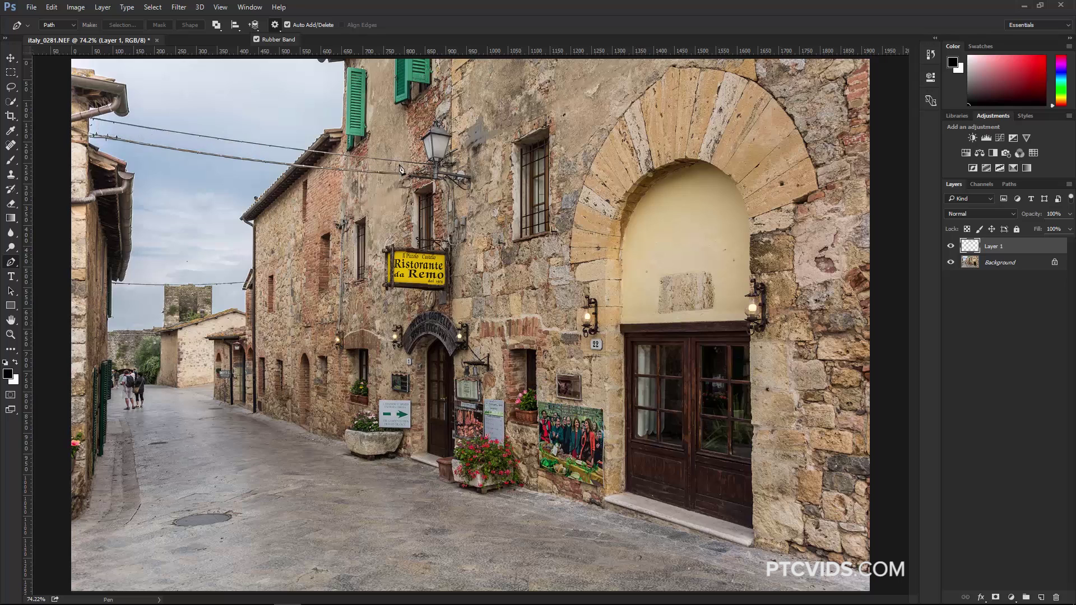
Step: Trace a curved pen path along the upper wire from the left edge to the lamp bracket
{"action": "left_click", "coordinate": [102, 122]}
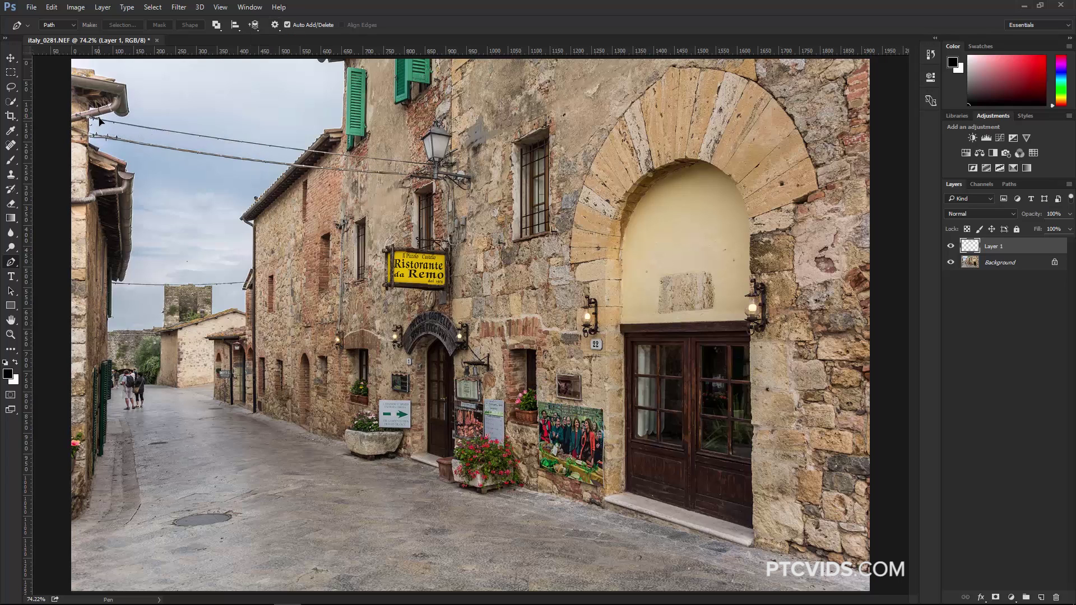
{"action": "left_click", "coordinate": [70, 113]}
{"action": "left_click", "coordinate": [223, 140]}
{"action": "left_click", "coordinate": [248, 145]}
{"action": "mouse_move", "coordinate": [250, 145]}
{"action": "left_mouse_down"}
{"action": "mouse_move", "coordinate": [223, 86]}
{"action": "mouse_move", "coordinate": [257, 147]}
{"action": "left_mouse_up"}
{"action": "left_click_drag", "start_coordinate": [259, 145], "coordinate": [275, 148]}
{"action": "left_click", "coordinate": [390, 161]}
{"action": "left_click", "coordinate": [444, 171]}
{"action": "key", "text": "Escape"}
Step: Inspect the wire path's anchors with the selection tools, deselect, and show the Paths panel
{"action": "left_click", "coordinate": [22, 298]}
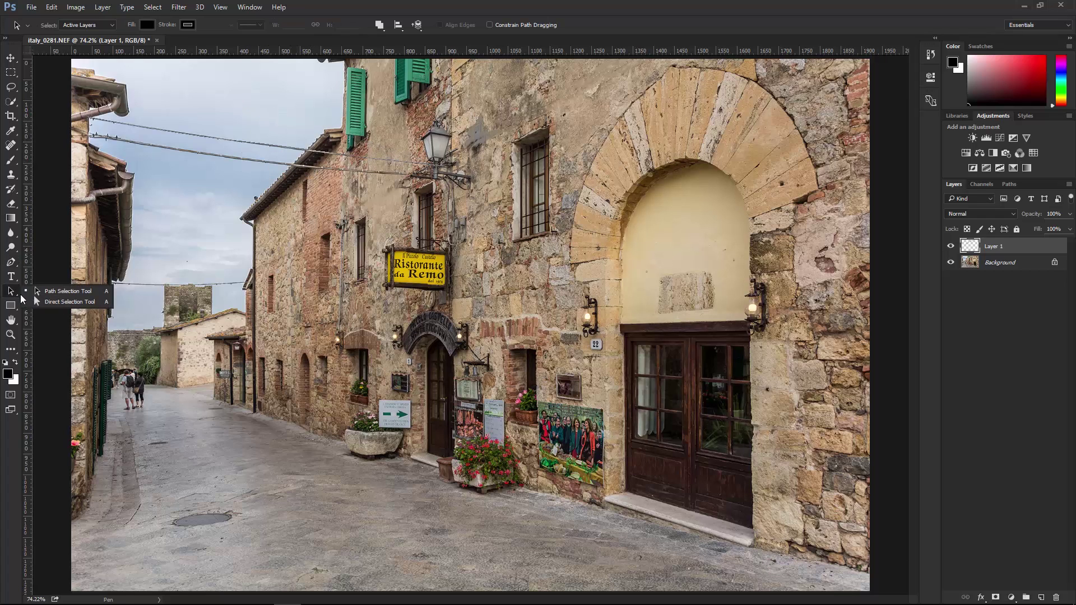
{"action": "left_click", "coordinate": [47, 292]}
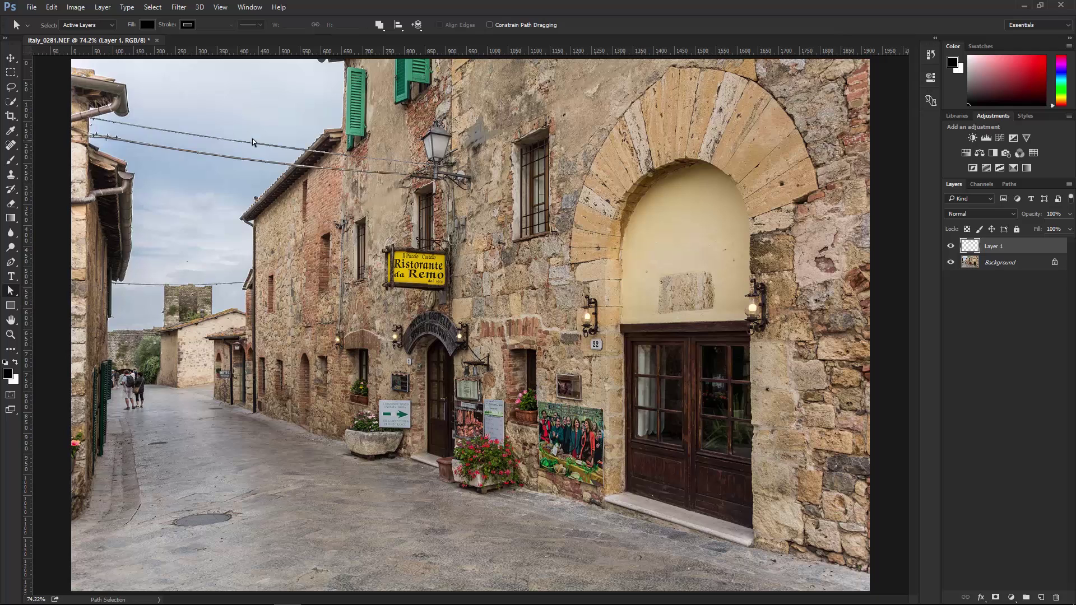
{"action": "key", "text": "shift+a"}
{"action": "left_click", "coordinate": [278, 147]}
{"action": "left_click", "coordinate": [277, 147]}
{"action": "left_click", "coordinate": [162, 157]}
{"action": "left_click", "coordinate": [1009, 183]}
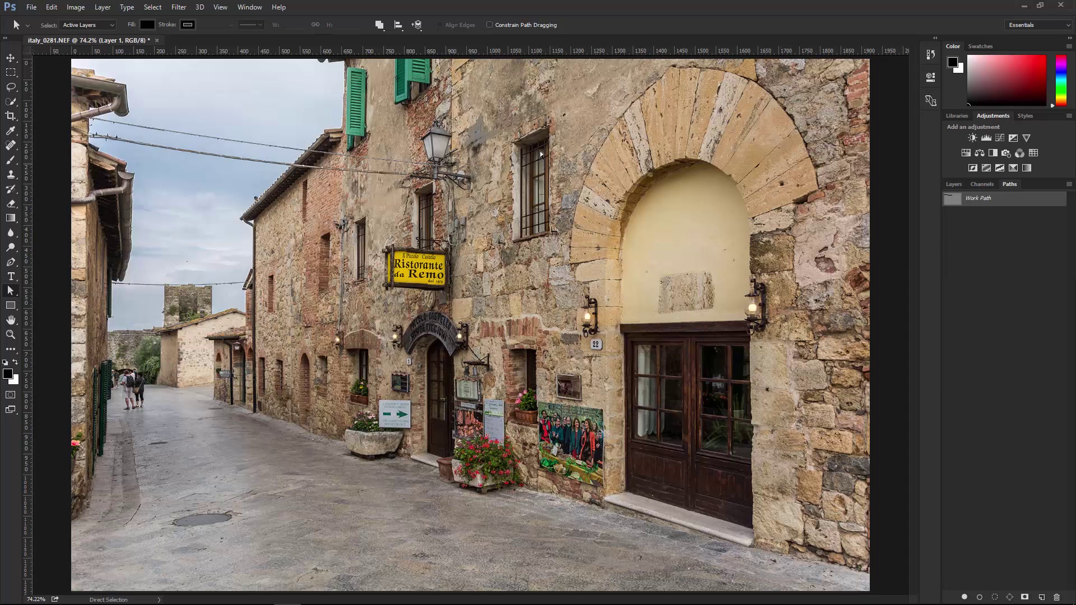
{"action": "left_click", "coordinate": [249, 7]}
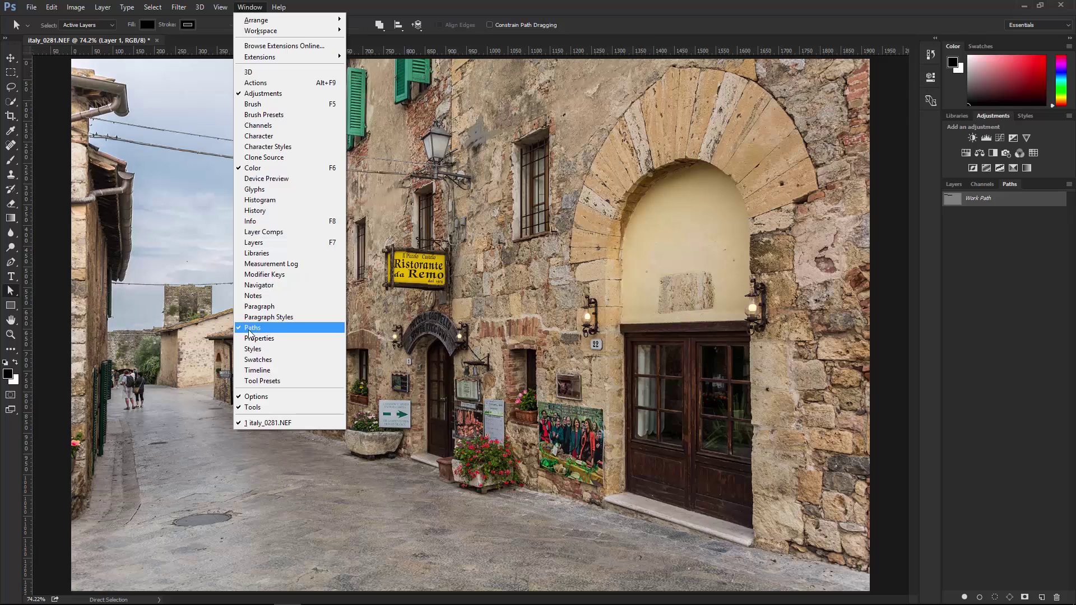
{"action": "left_click", "coordinate": [942, 275]}
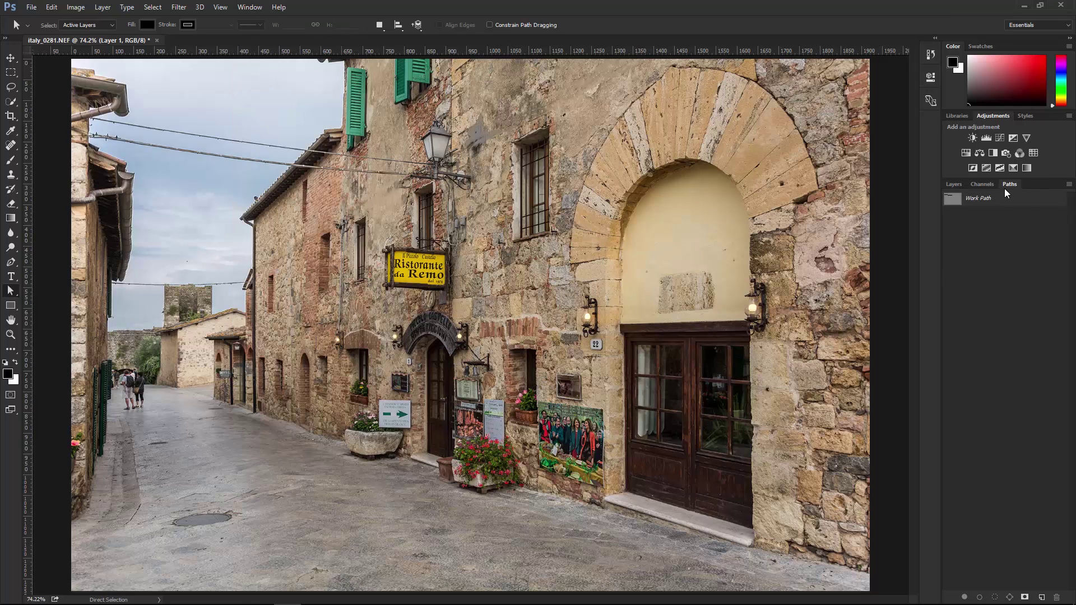
{"action": "left_click", "coordinate": [968, 203]}
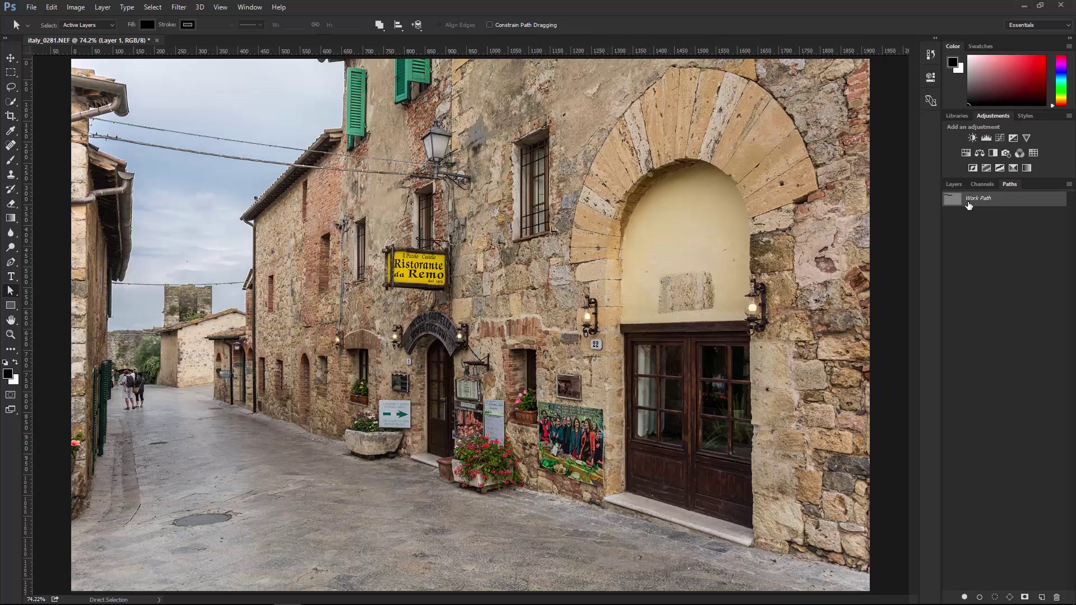
{"action": "left_click", "coordinate": [1069, 184]}
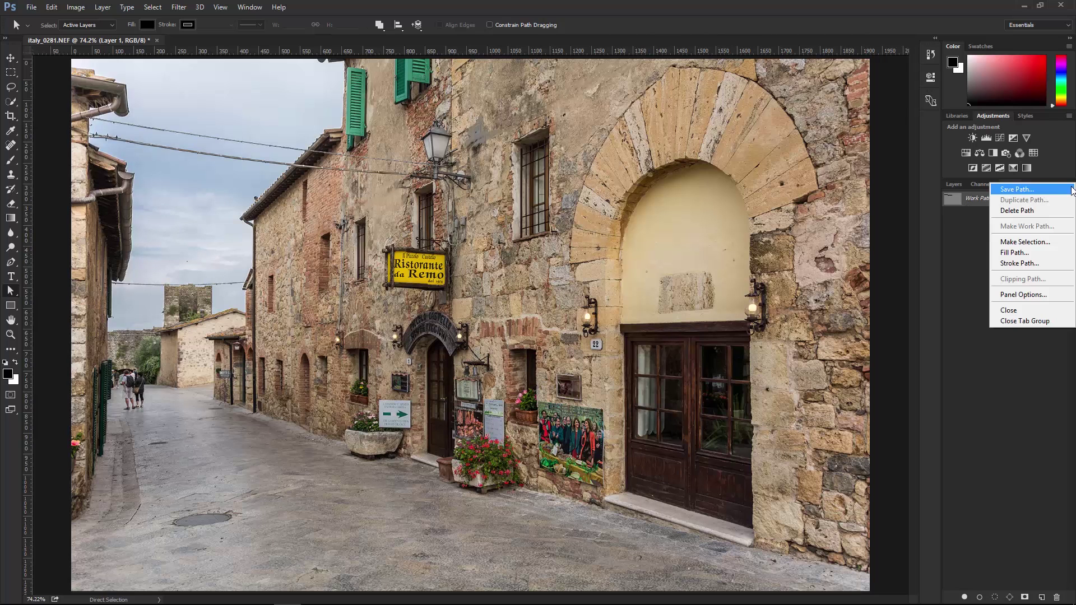
{"action": "left_click", "coordinate": [871, 267]}
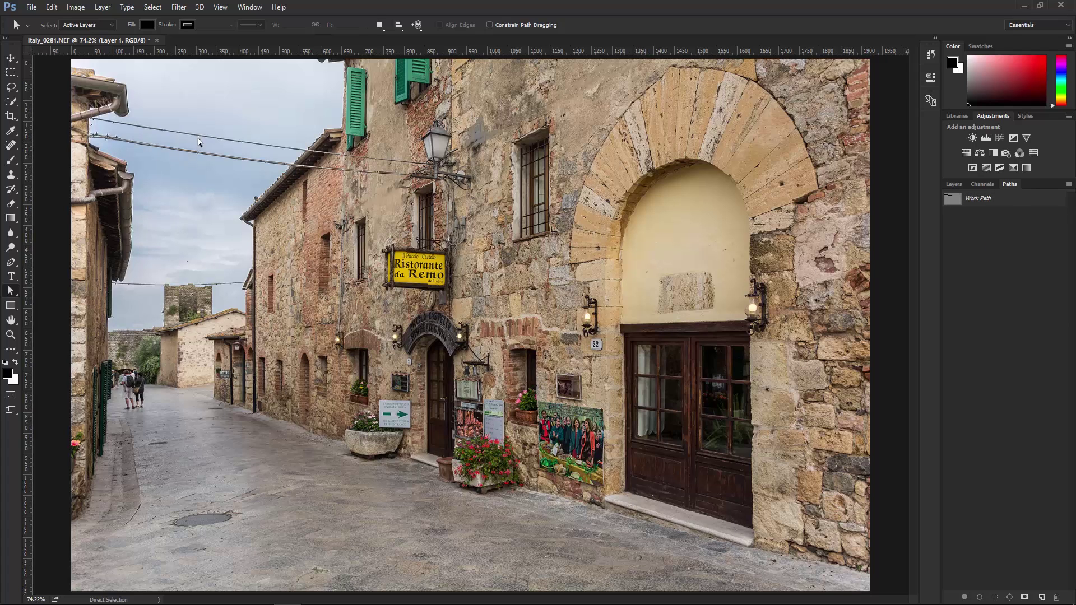
{"action": "right_click", "coordinate": [12, 291]}
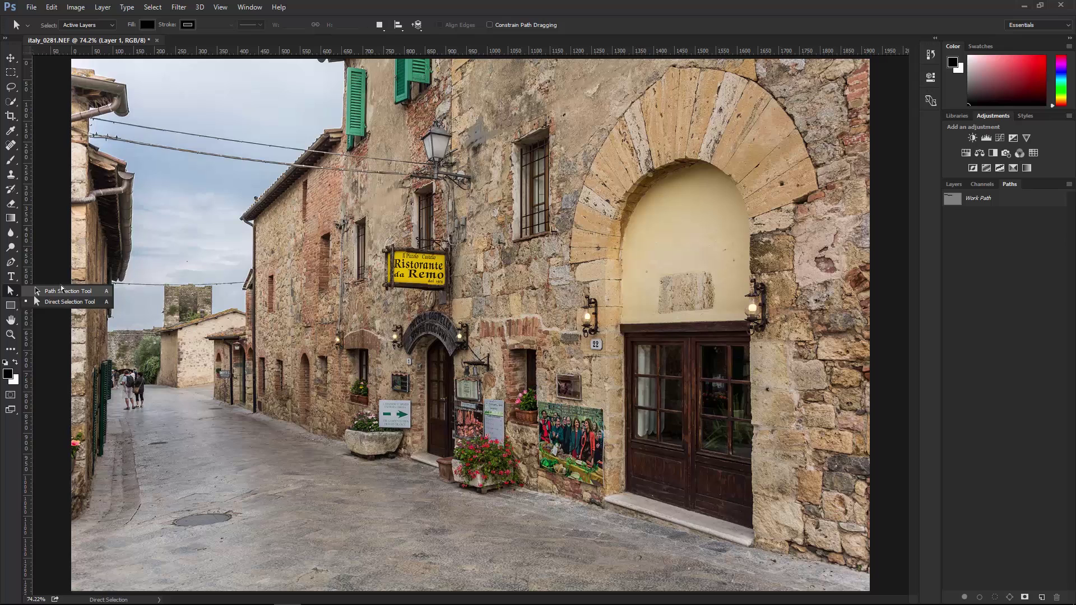
{"action": "left_click", "coordinate": [64, 290]}
{"action": "left_click", "coordinate": [942, 202]}
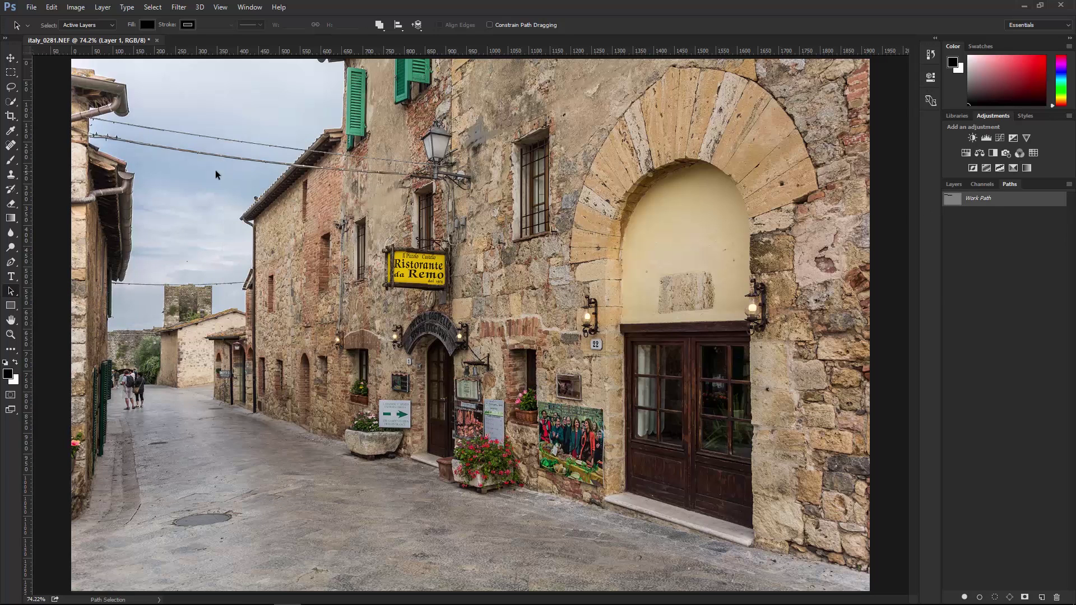
{"action": "right_click", "coordinate": [226, 139]}
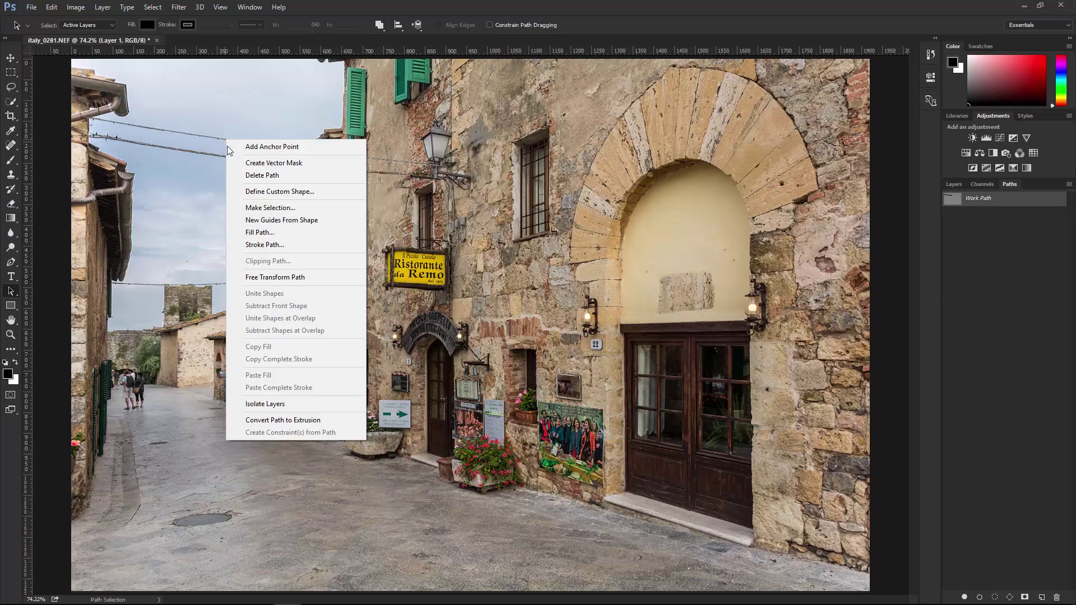
{"action": "left_click", "coordinate": [264, 242]}
{"action": "left_click_drag", "start_coordinate": [500, 118], "coordinate": [498, 118]}
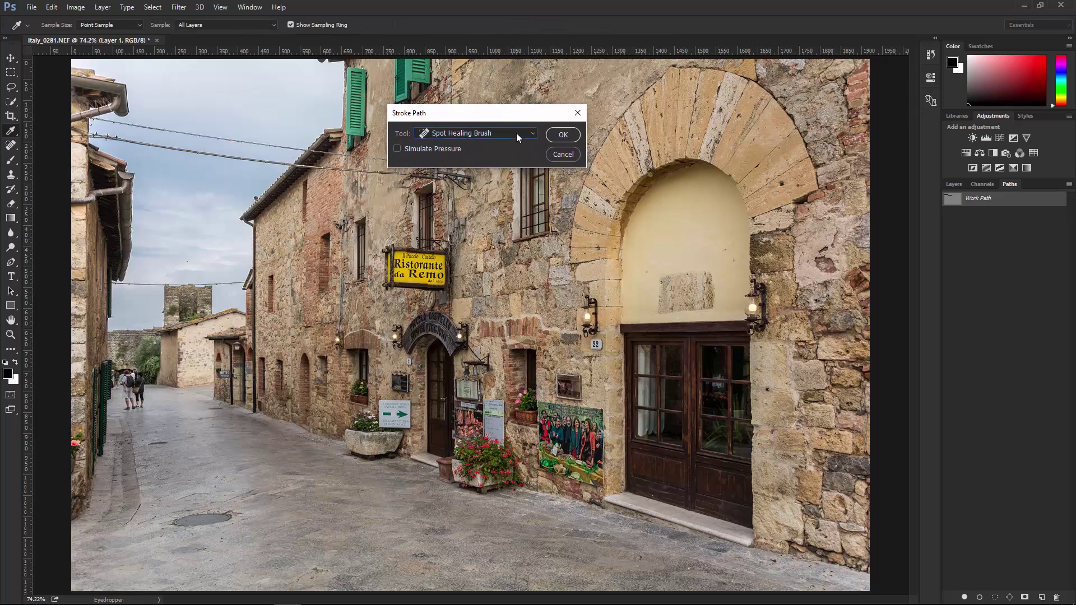
{"action": "left_click", "coordinate": [500, 133]}
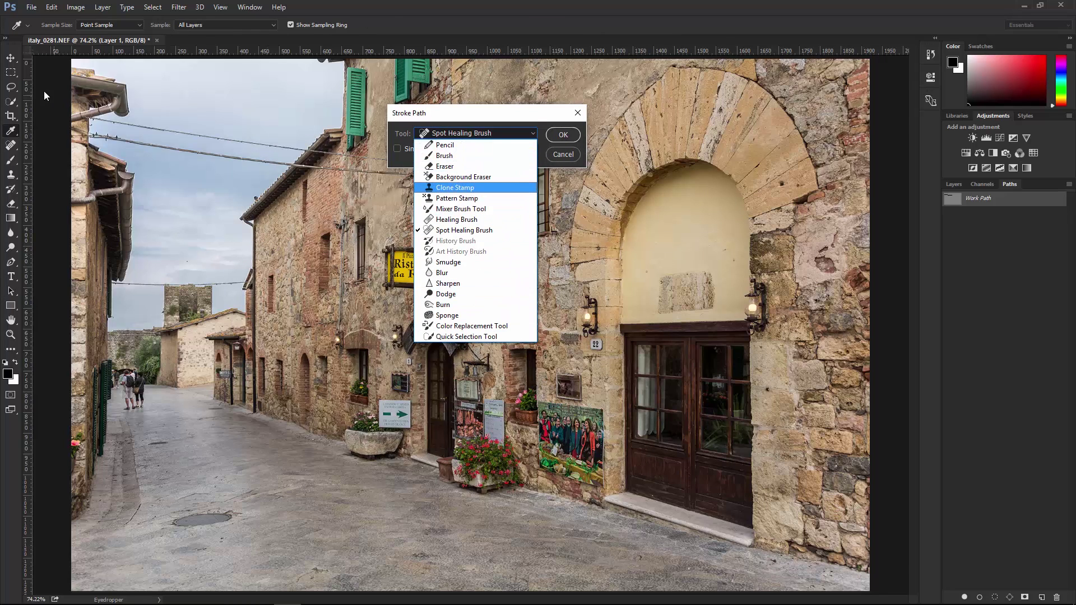
{"action": "left_click", "coordinate": [460, 233]}
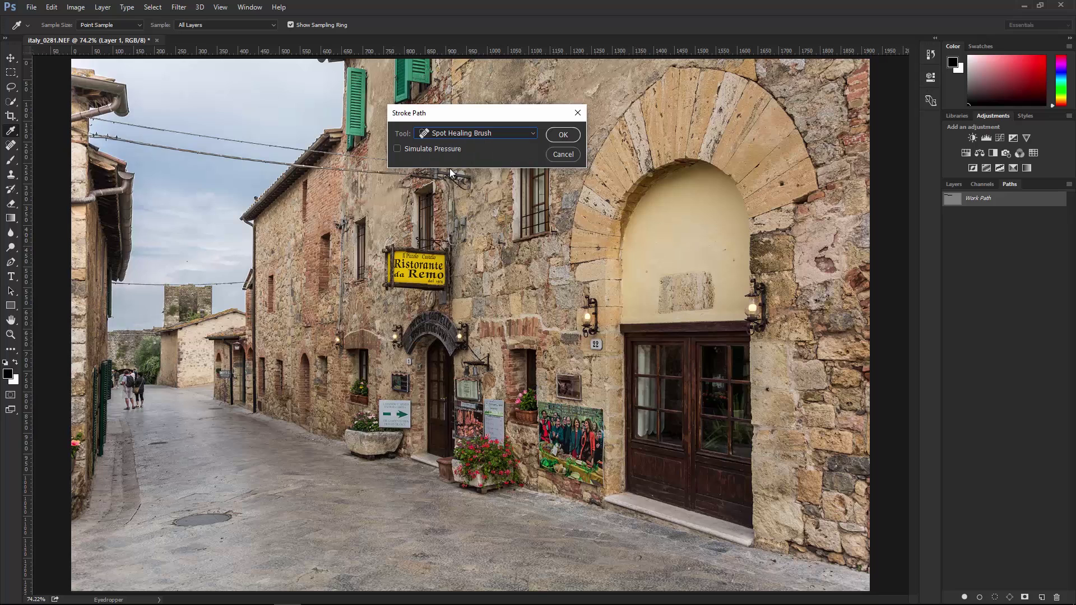
Step: Dismiss the stroke dialog and set the Spot Healing Brush to size 10
{"action": "left_click", "coordinate": [562, 139]}
{"action": "key", "text": "a"}
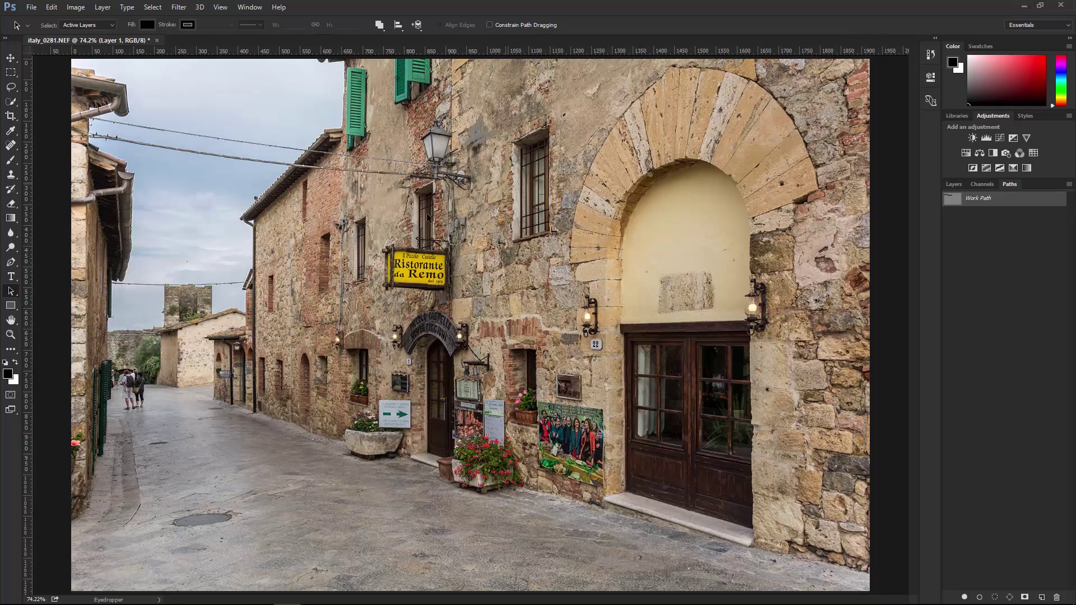
{"action": "left_click", "coordinate": [12, 146]}
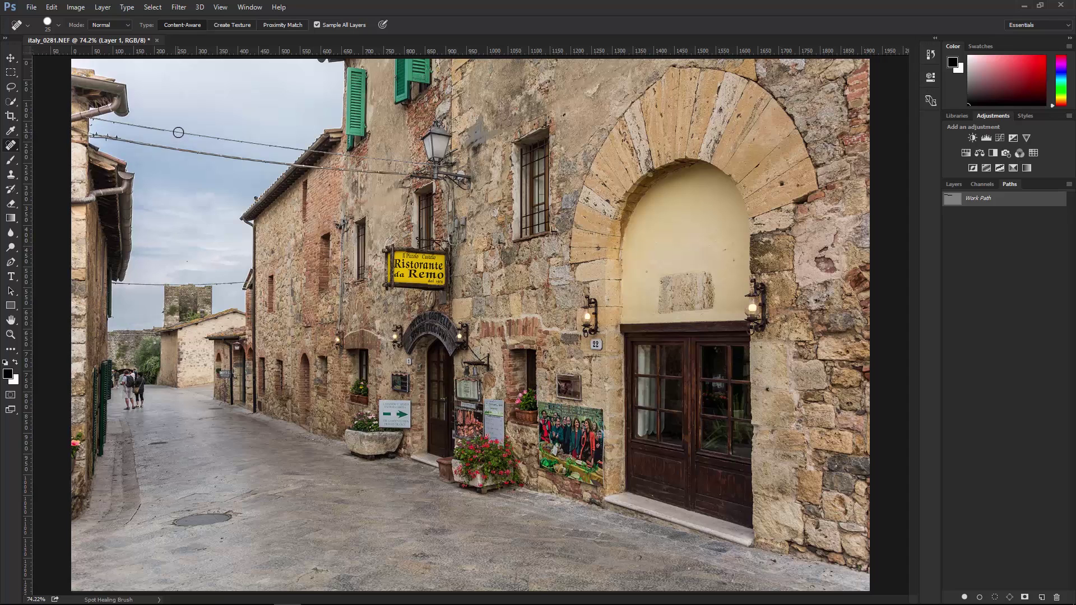
{"action": "key", "text": "bracketleft"}
{"action": "key", "text": "bracketleft"}
Step: Stroke the wire path with the Spot Healing Brush using Stroke Path
{"action": "left_click", "coordinate": [1068, 184]}
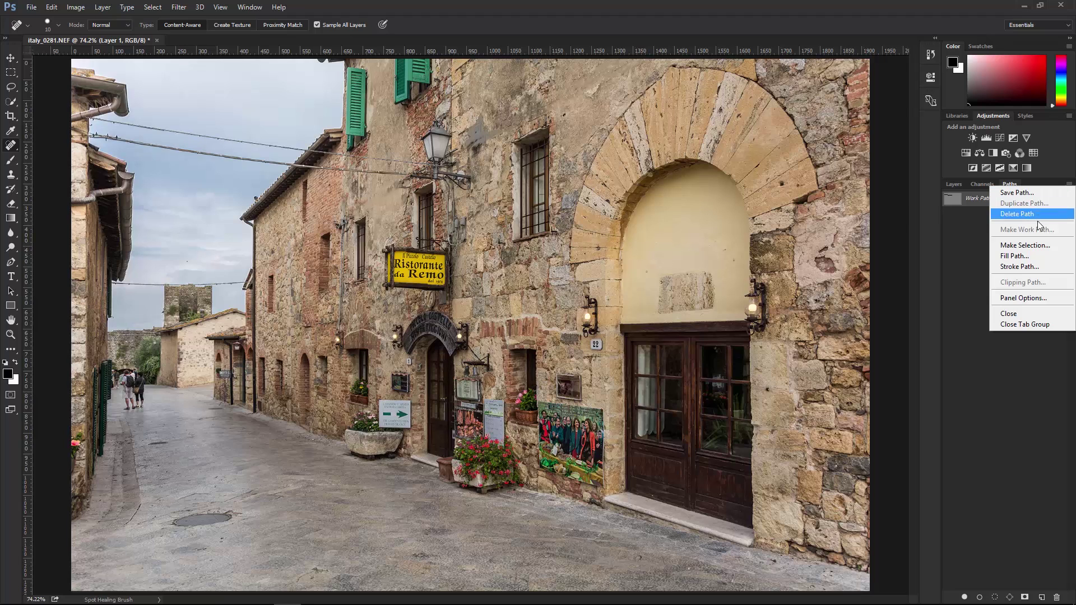
{"action": "left_click", "coordinate": [1019, 266]}
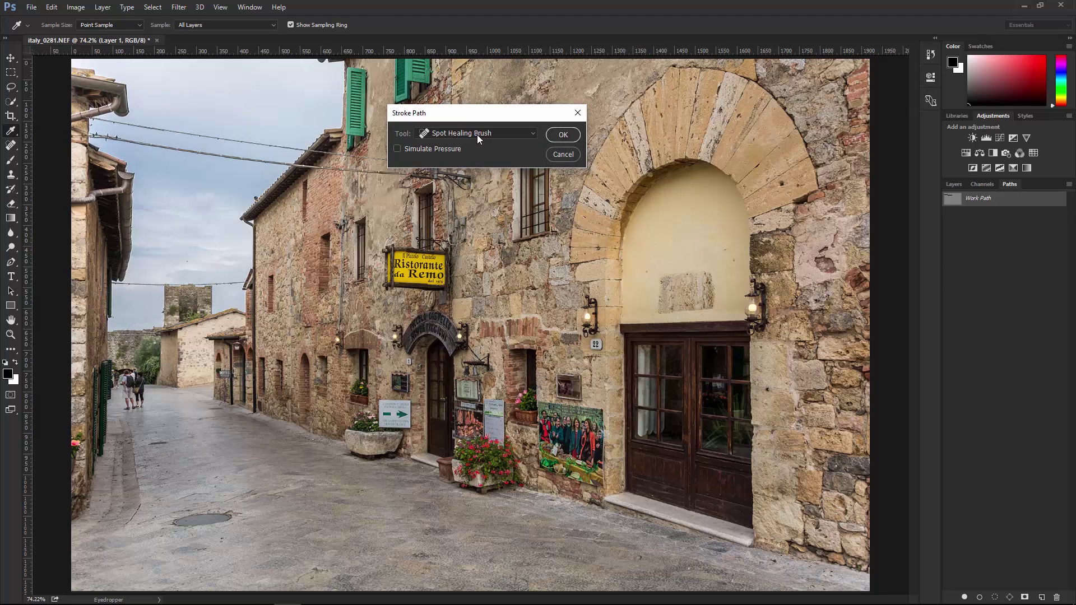
{"action": "left_click", "coordinate": [558, 135]}
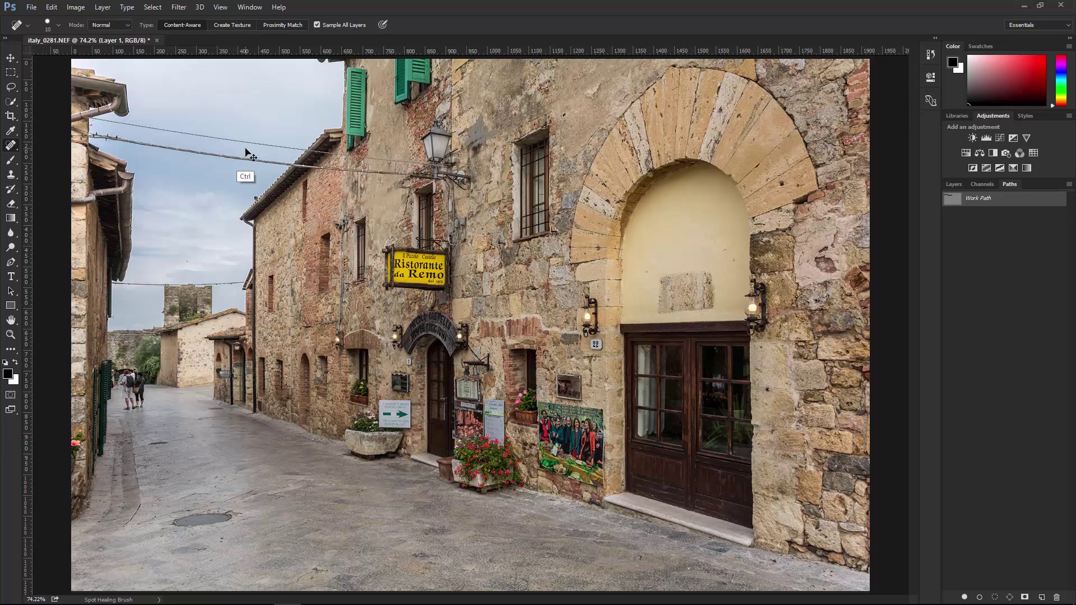
Step: Finish healing the upper wire, then toggle and isolate Layer 1 to compare with the photo
{"action": "left_click", "coordinate": [245, 150], "text": "shift"}
{"action": "left_click", "coordinate": [953, 185]}
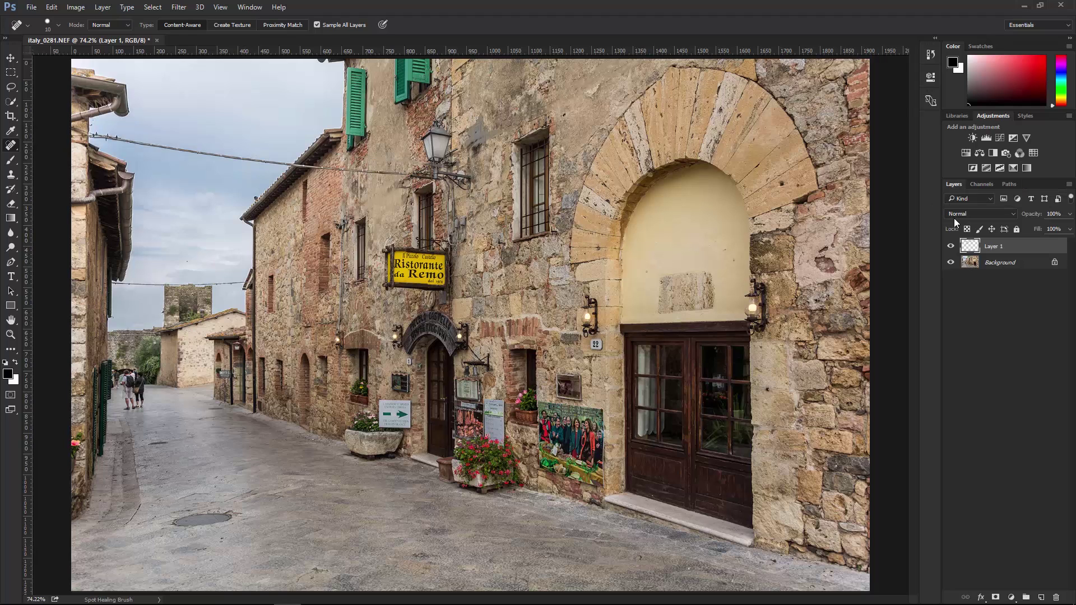
{"action": "left_click", "coordinate": [951, 246]}
{"action": "left_click", "coordinate": [951, 246]}
{"action": "left_click", "coordinate": [952, 246]}
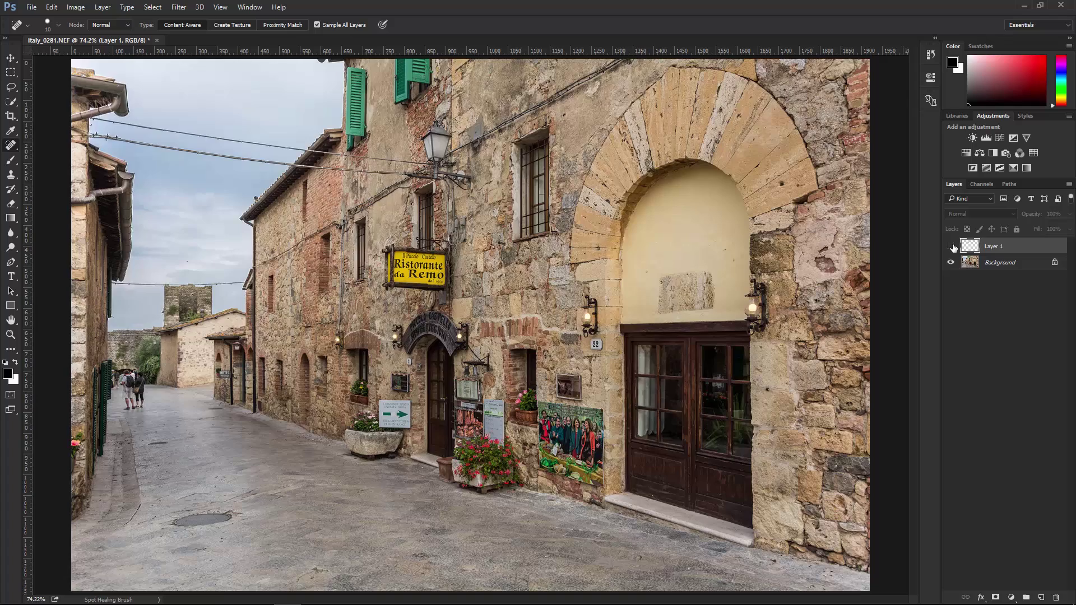
{"action": "left_click", "coordinate": [952, 246], "text": "alt"}
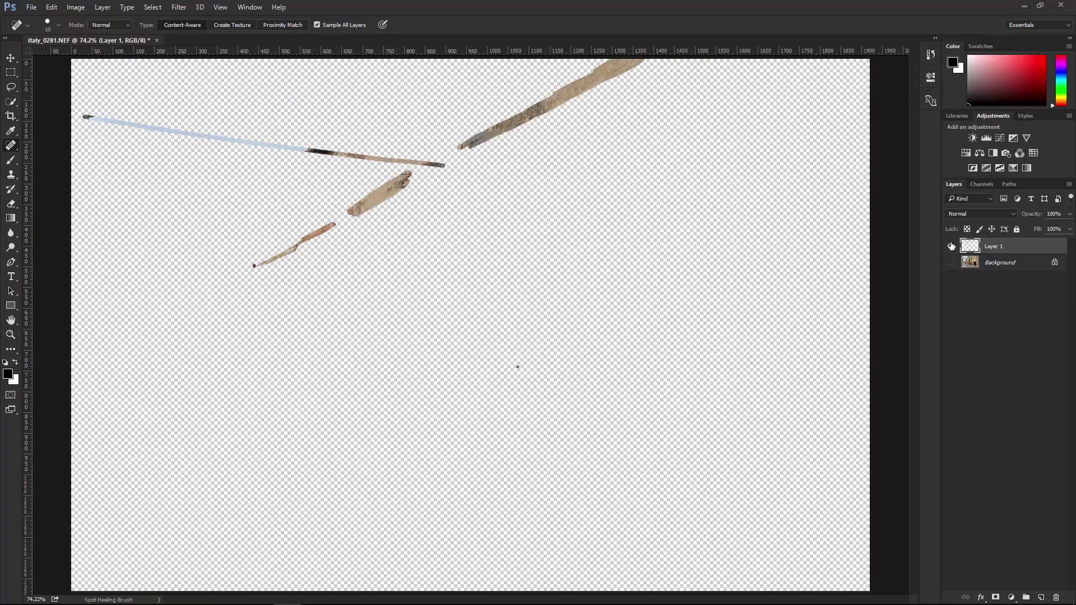
{"action": "left_click", "coordinate": [951, 246], "text": "alt"}
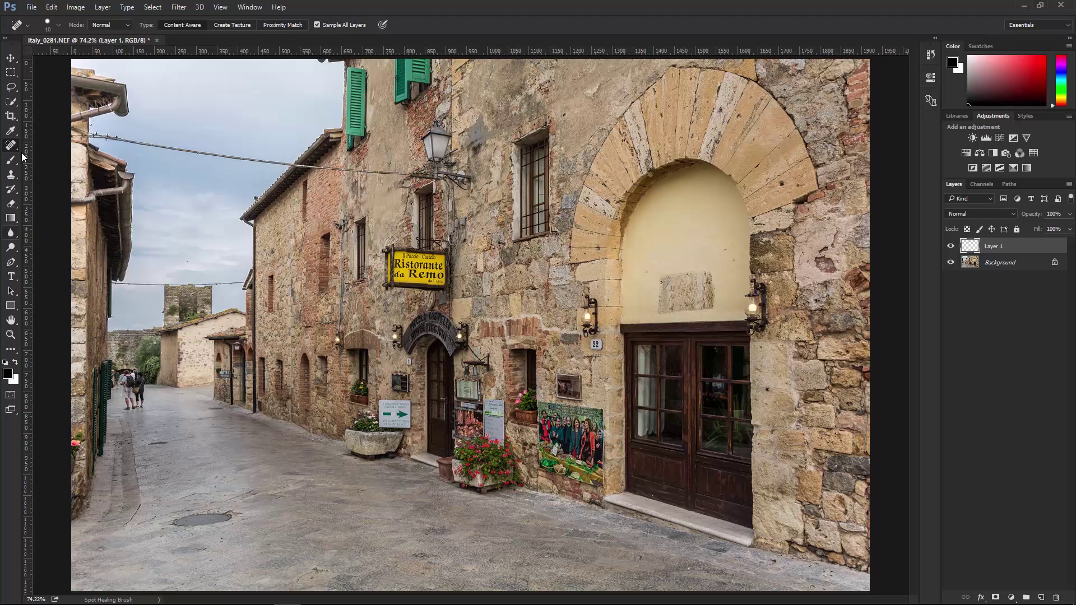
Step: Delete the old Work Path and start a new pen path on the remaining wire
{"action": "key", "text": "p"}
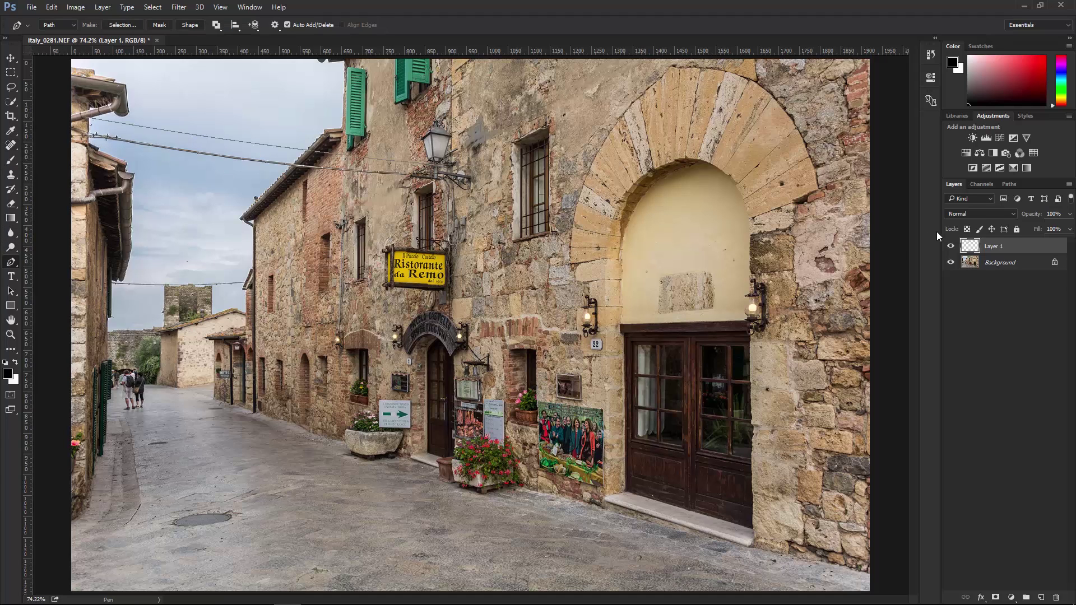
{"action": "left_click", "coordinate": [1010, 185]}
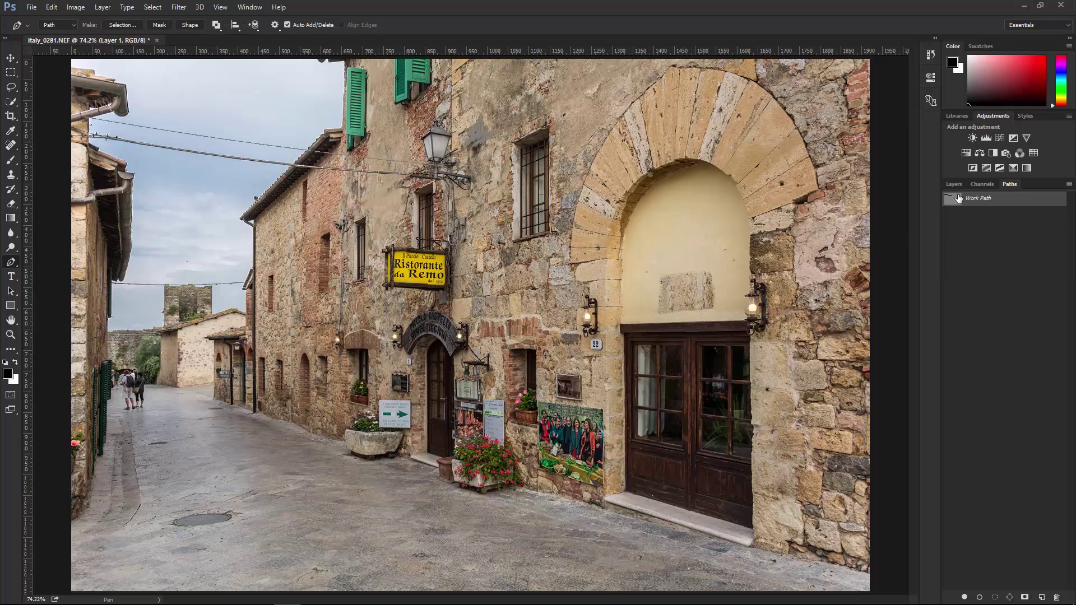
{"action": "key", "text": "Delete"}
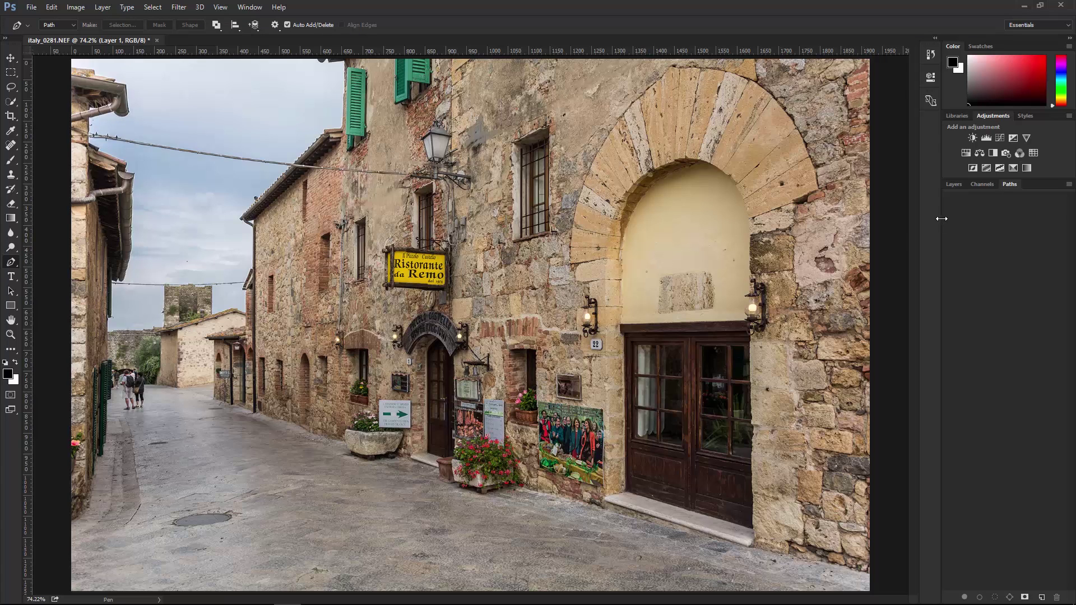
{"action": "left_click", "coordinate": [954, 183]}
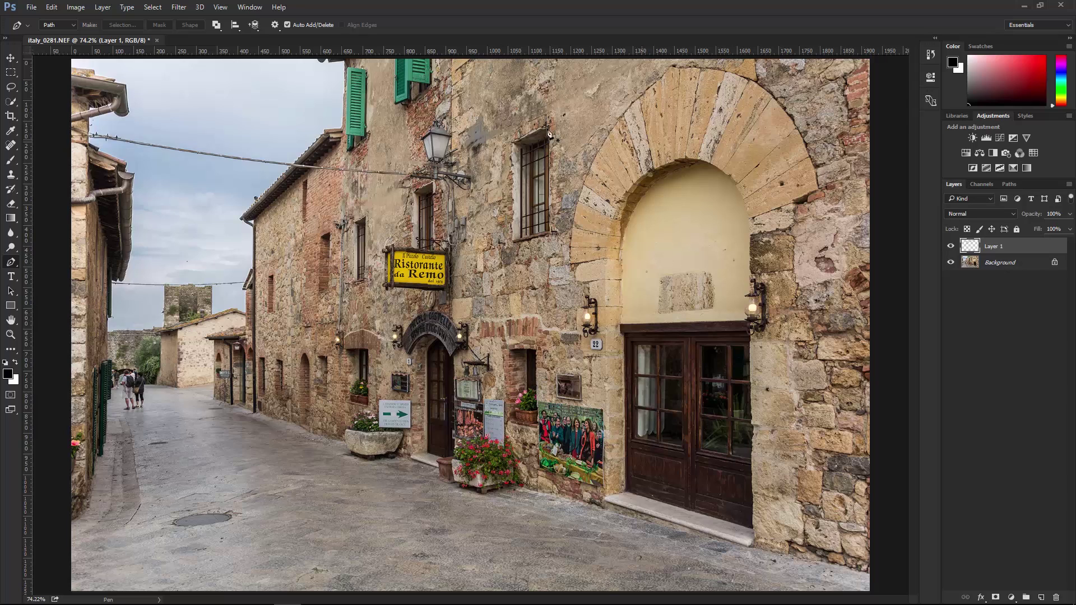
{"action": "left_click", "coordinate": [89, 137]}
Step: Stroke the new path with a size-15 Spot Healing Brush, then undo the stroke
{"action": "left_click", "coordinate": [10, 145]}
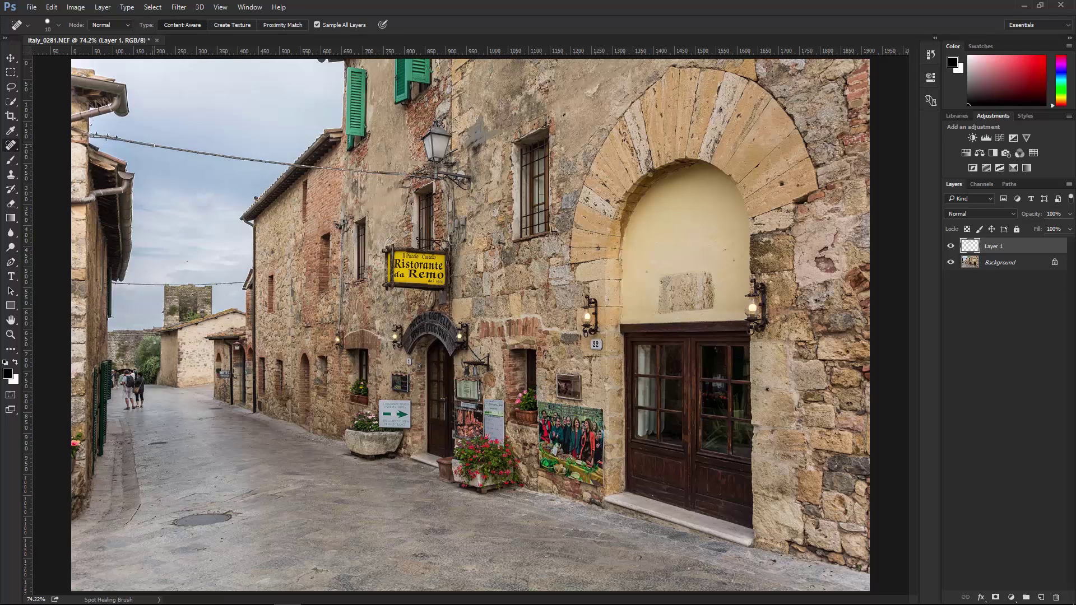
{"action": "key", "text": "bracketright"}
{"action": "left_click", "coordinate": [1009, 184]}
{"action": "left_click", "coordinate": [1069, 185]}
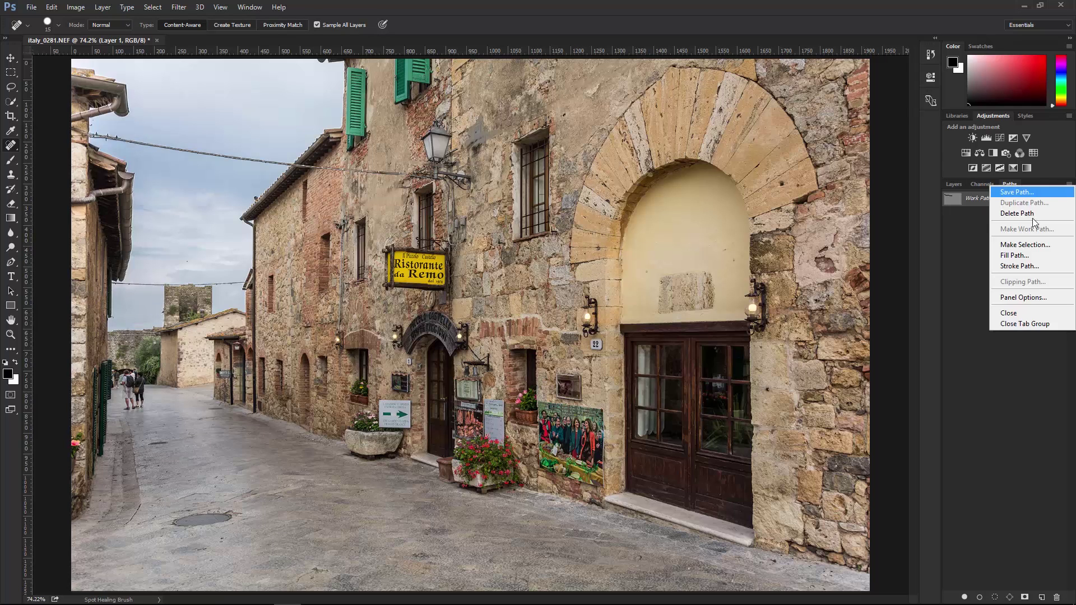
{"action": "left_click", "coordinate": [1019, 267]}
{"action": "left_click", "coordinate": [562, 134]}
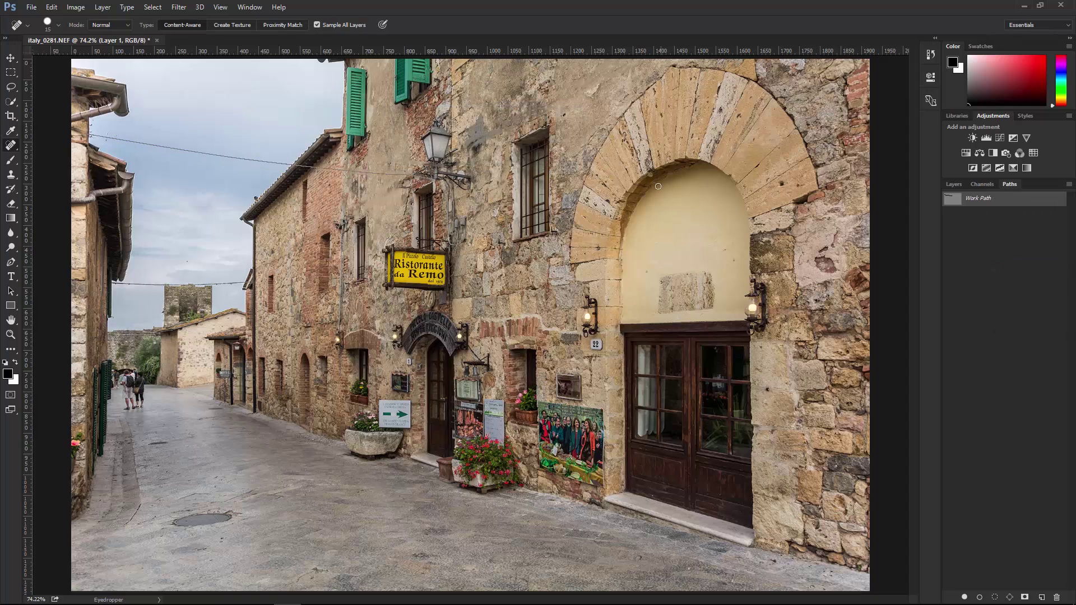
{"action": "key", "text": "ctrl"}
{"action": "key", "text": "ctrl+z"}
Step: Zoom into the upper-left sky and spot-heal the dust specks and streak
{"action": "key", "text": "z"}
{"action": "left_click", "coordinate": [117, 148]}
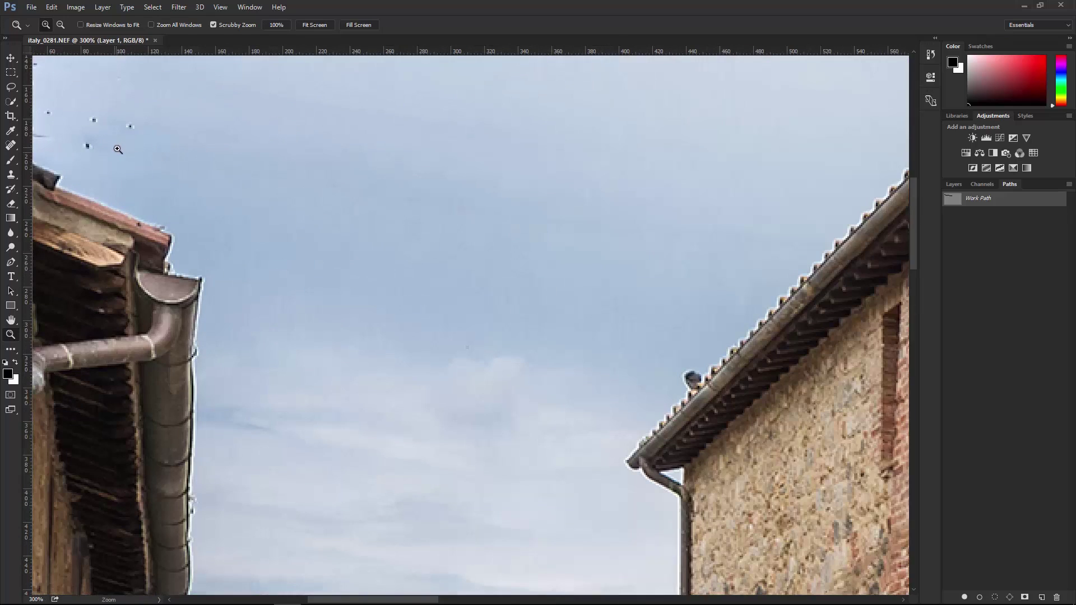
{"action": "key", "text": "j"}
{"action": "scroll", "coordinate": [136, 148], "scroll_direction": "left", "scroll_amount": 3}
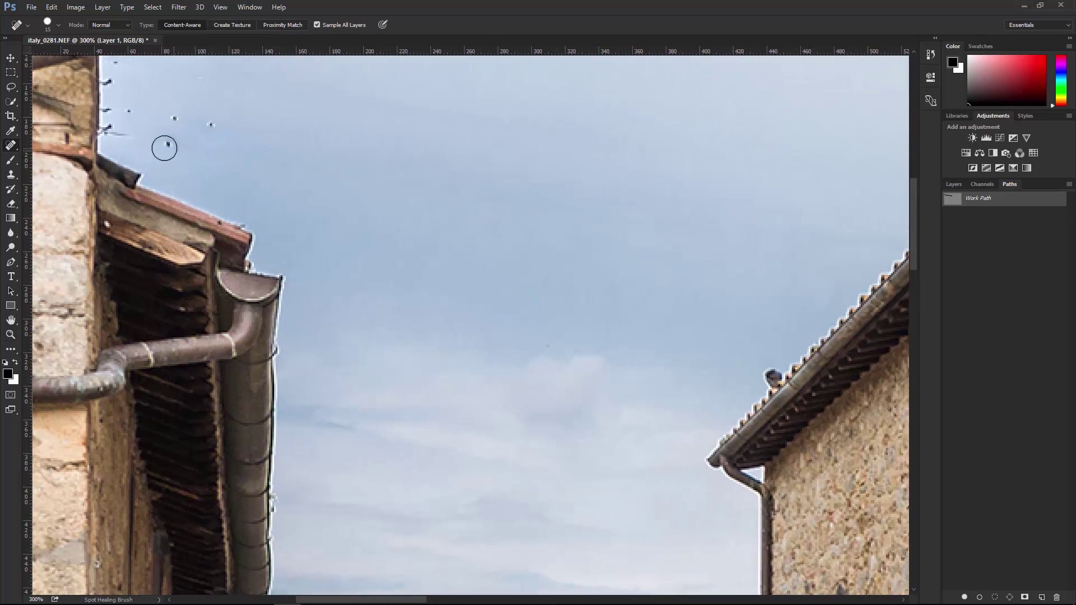
{"action": "left_click", "coordinate": [168, 143]}
{"action": "left_click", "coordinate": [174, 119]}
{"action": "left_click", "coordinate": [211, 124]}
{"action": "left_click", "coordinate": [129, 110]}
{"action": "left_click", "coordinate": [117, 133]}
{"action": "scroll", "coordinate": [219, 168], "scroll_direction": "up", "scroll_amount": 2}
{"action": "scroll", "coordinate": [227, 160], "scroll_direction": "left", "scroll_amount": 2}
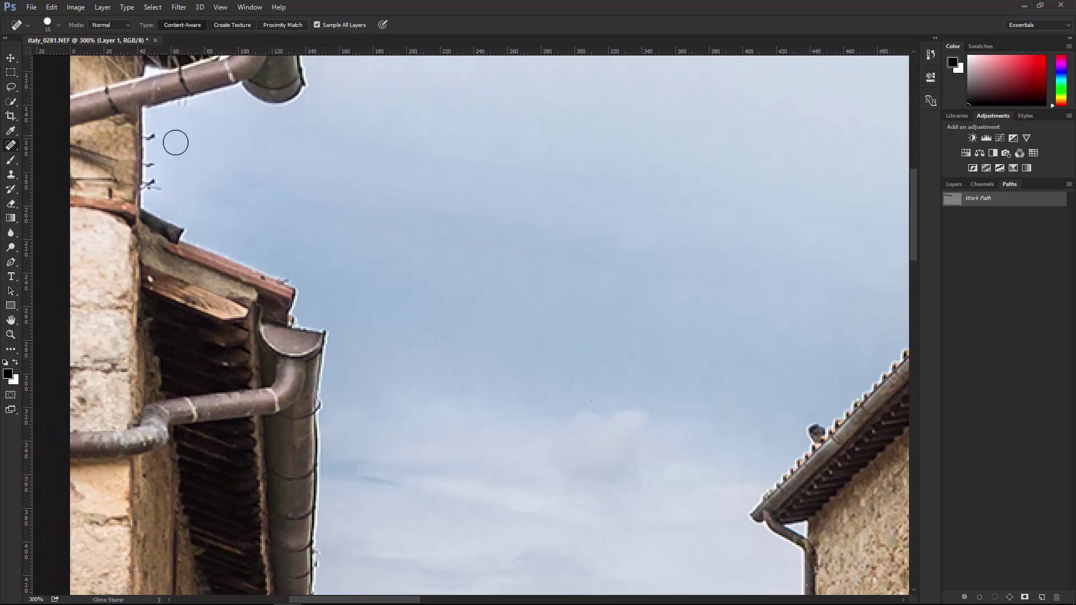
Step: Heal the dark marks along the building edge, undoing the smeared stroke
{"action": "left_click", "coordinate": [152, 137]}
{"action": "left_click_drag", "start_coordinate": [151, 127], "coordinate": [152, 195]}
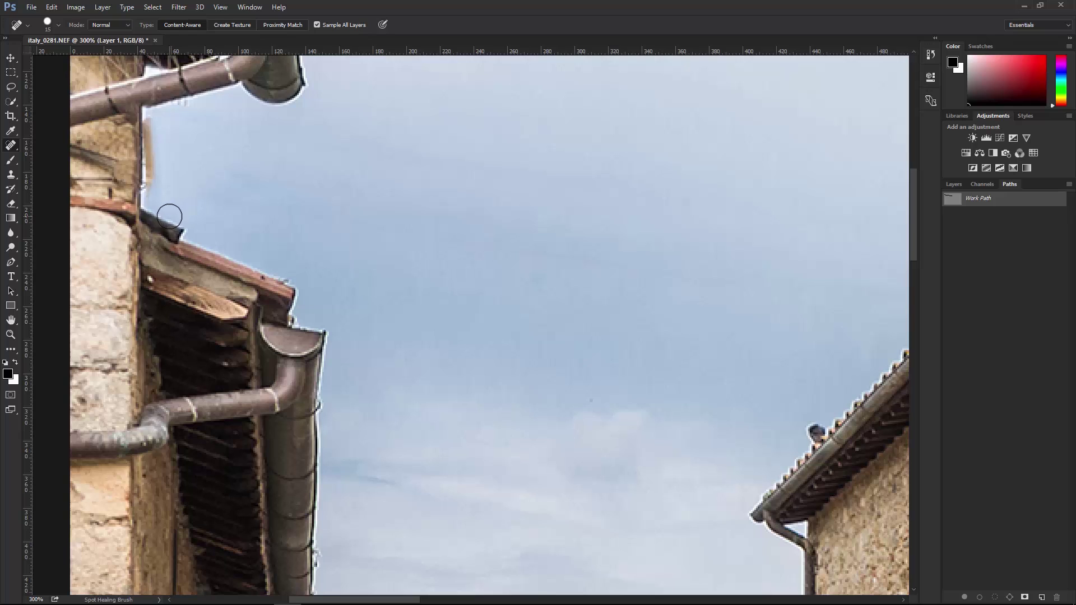
{"action": "key", "text": "ctrl+z"}
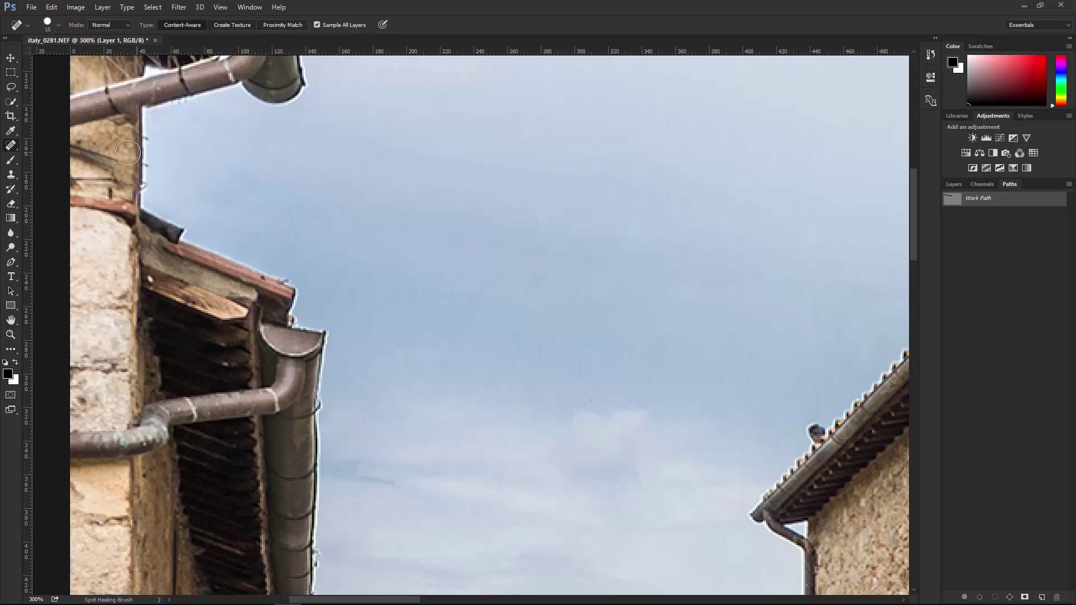
Step: Switch to the Clone Stamp tool and bring up the zoom presets
{"action": "right_click", "coordinate": [12, 173]}
{"action": "left_click", "coordinate": [51, 171]}
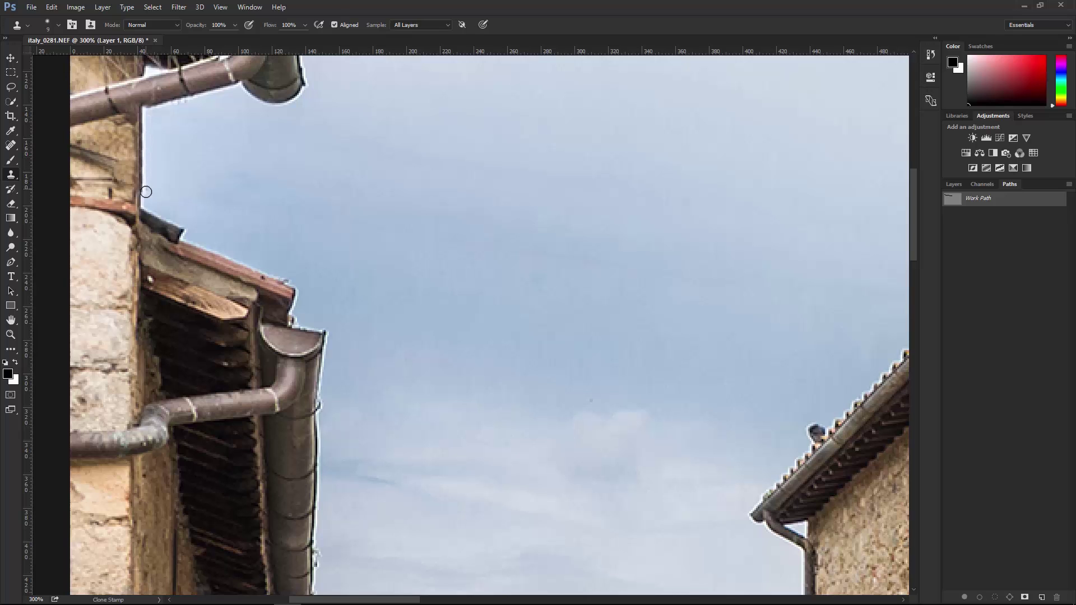
{"action": "key", "text": "z"}
{"action": "right_click", "coordinate": [255, 182]}
Step: Fit the photo on screen and compare with Layer 1 hidden and shown again
{"action": "left_click", "coordinate": [273, 191]}
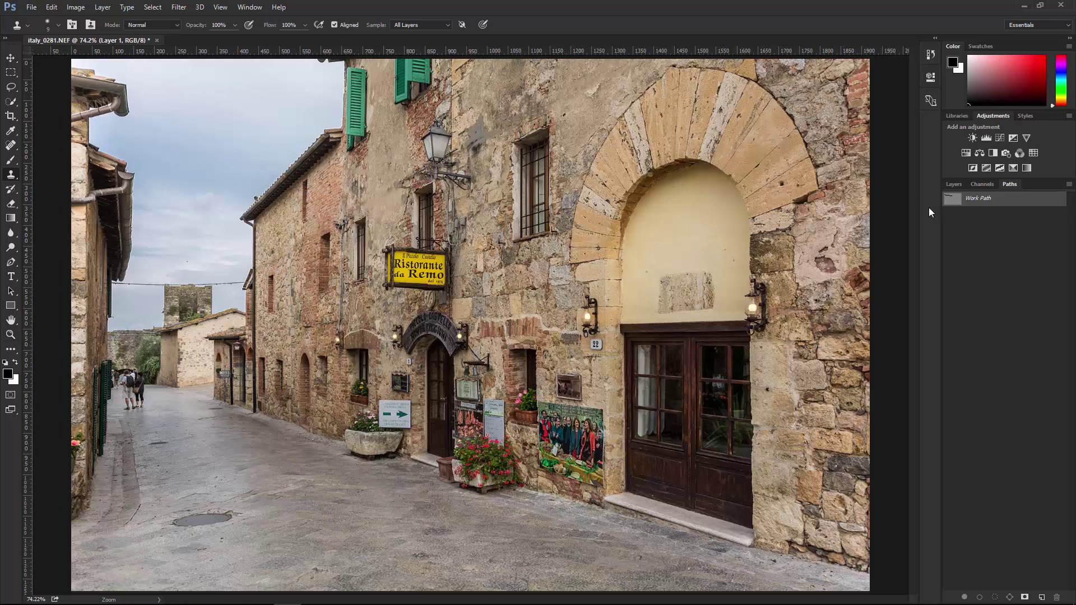
{"action": "left_click", "coordinate": [954, 184]}
{"action": "left_click", "coordinate": [952, 246]}
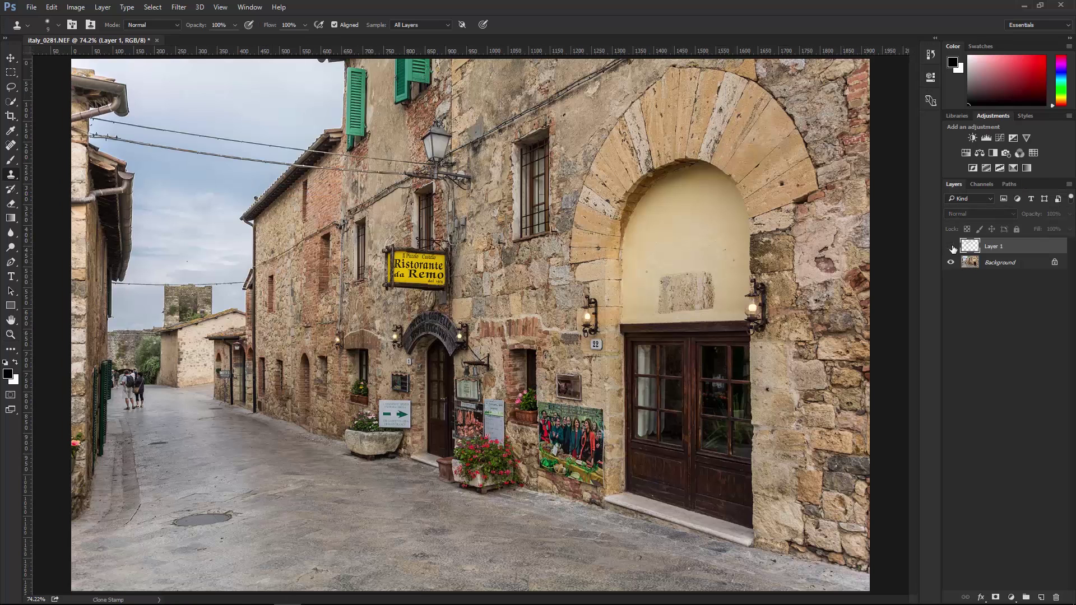
{"action": "left_click", "coordinate": [951, 246]}
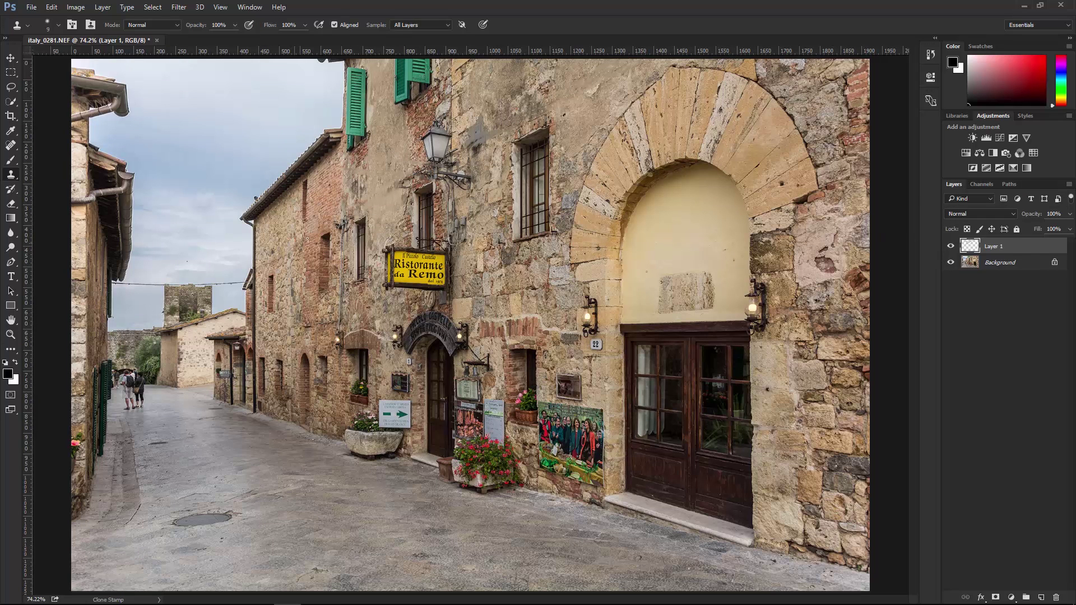